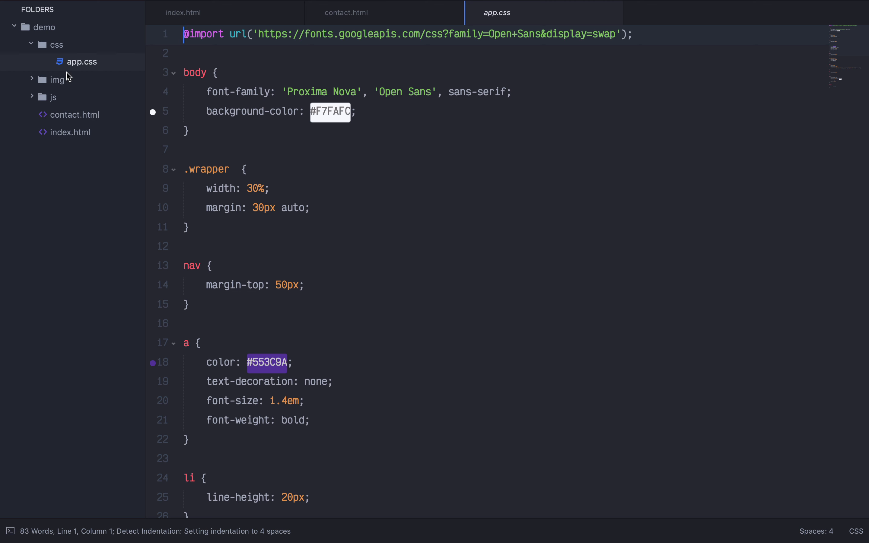
- Preview img/avatar.png, then open js/app.js and select its 'Hello world' and 'Hello TDN' console.log lines
click(68, 78)
click(76, 96)
click(71, 117)
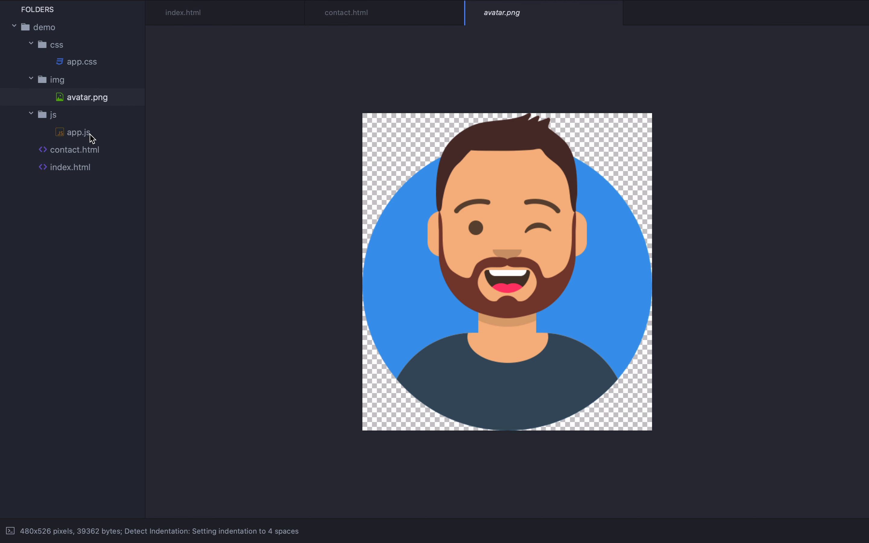
click(91, 134)
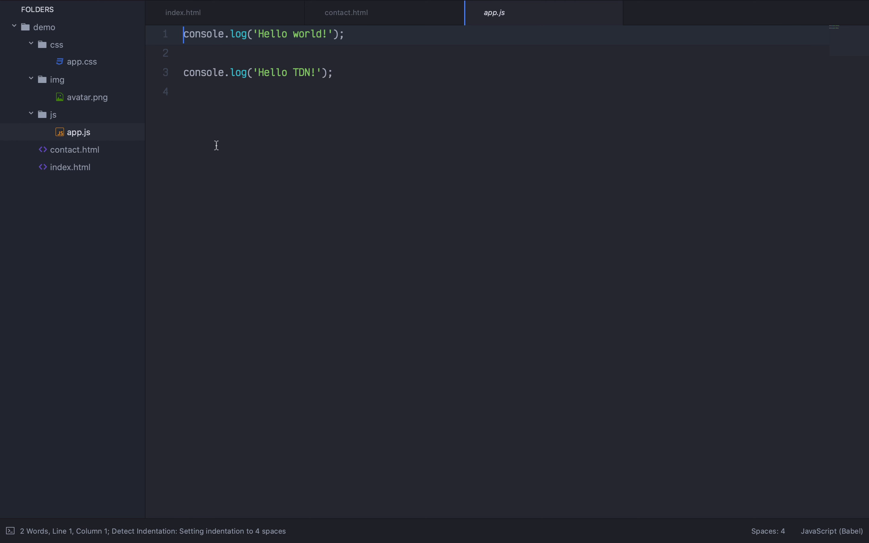
triple_click(268, 71)
triple_click(268, 34)
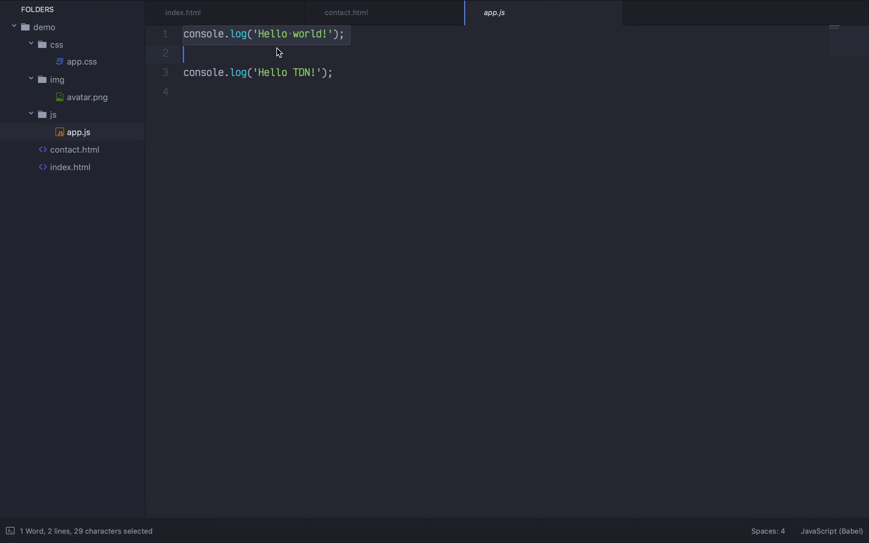
triple_click(258, 74)
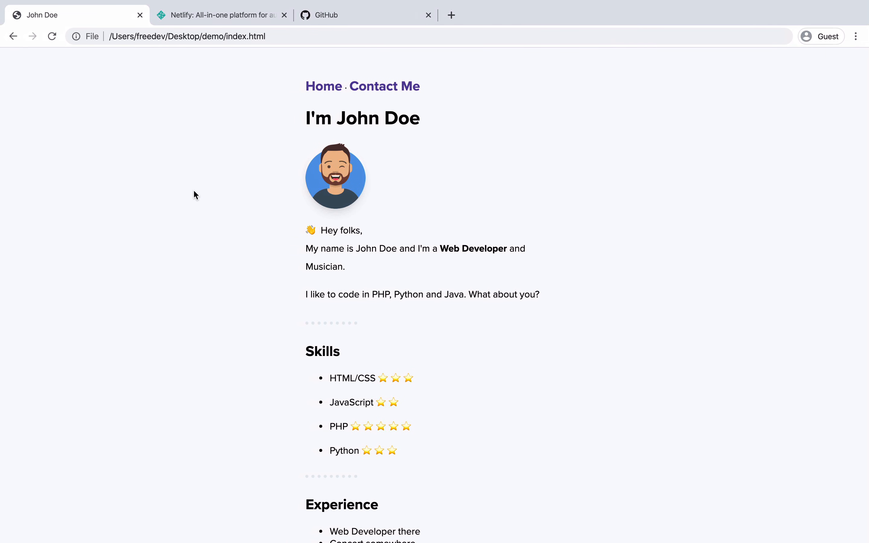
- Inspect the local portfolio's console output and visit its Contact Me and Home pages, then switch to Netlify
right_click(158, 189)
click(212, 294)
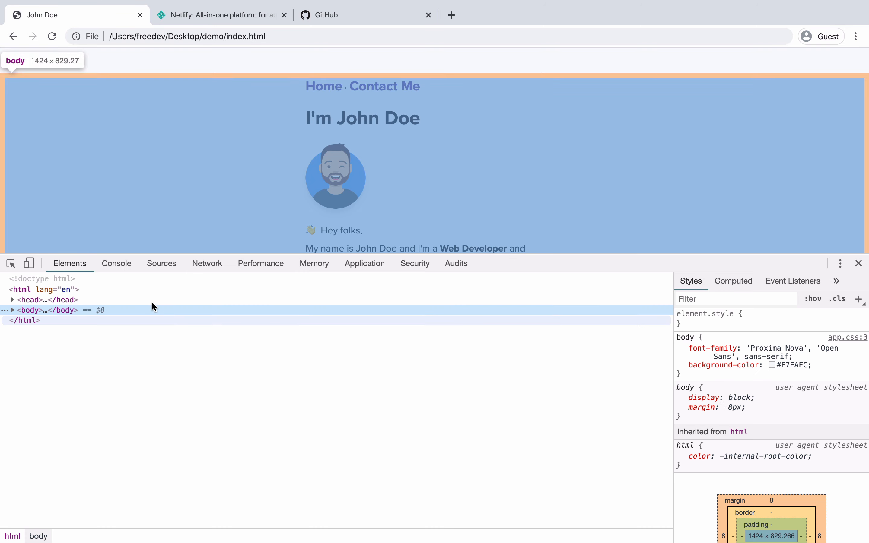
click(125, 266)
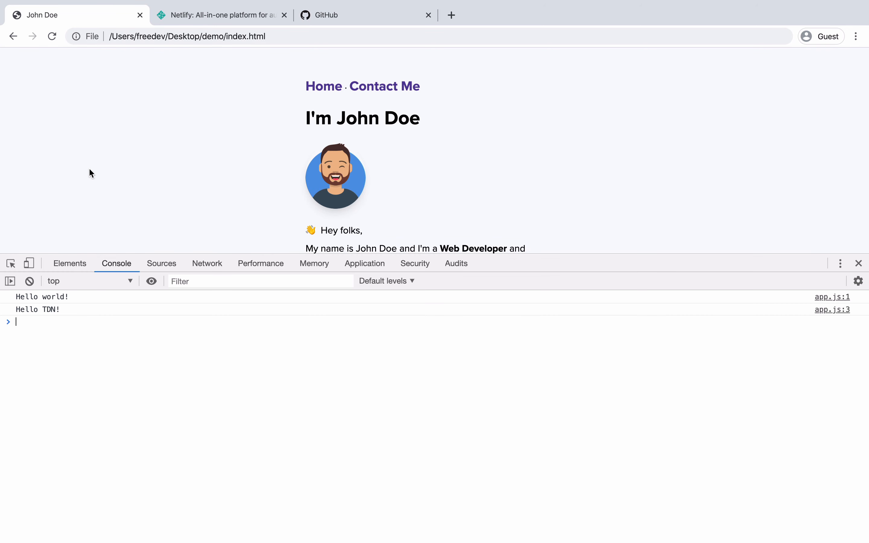
click(377, 89)
click(322, 89)
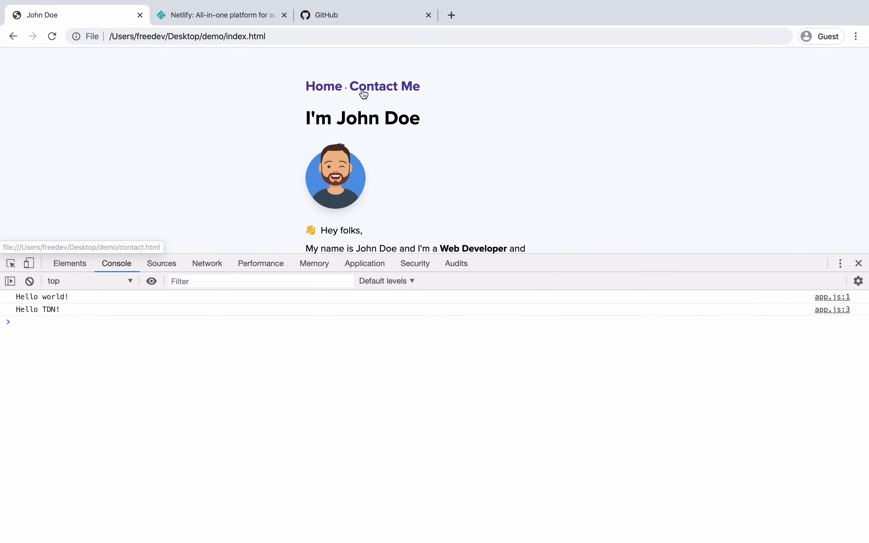
click(858, 265)
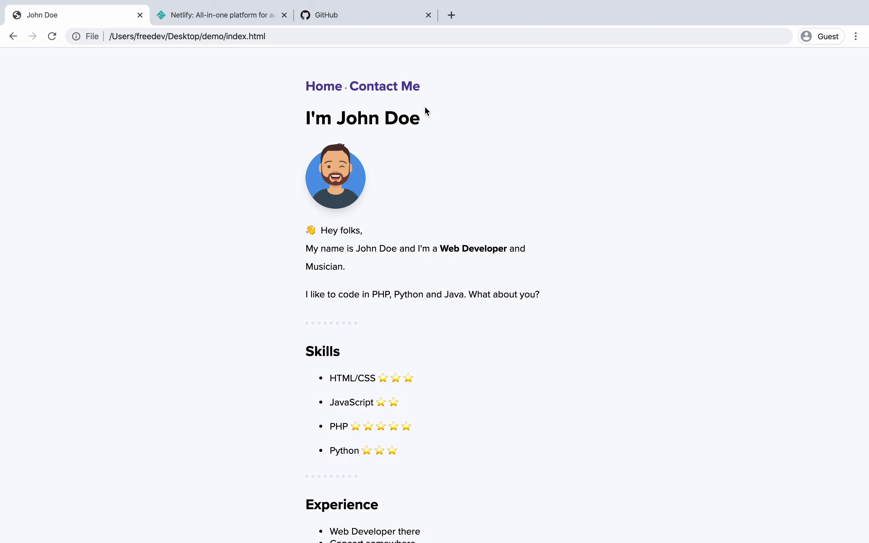
click(247, 16)
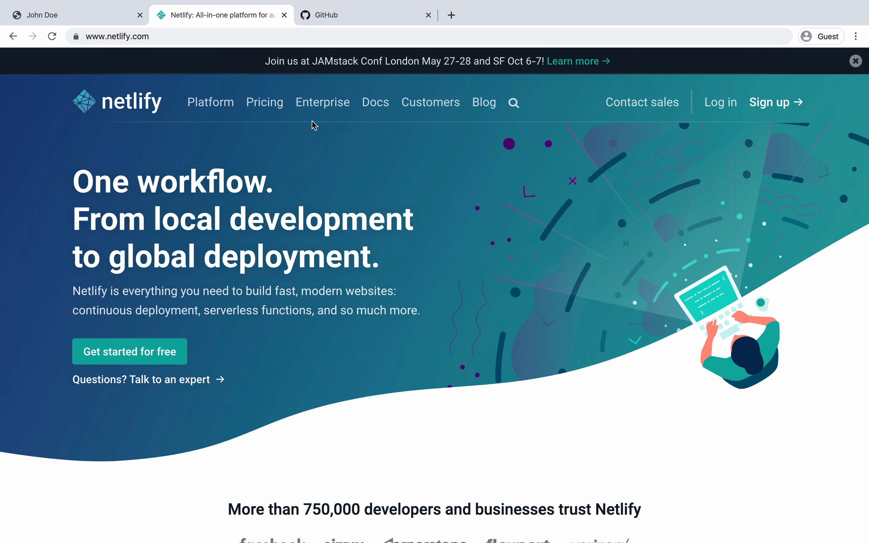
- Sign up for a Netlify account by email, entering the email address and a password
mouse_move(306, 141)
click(765, 103)
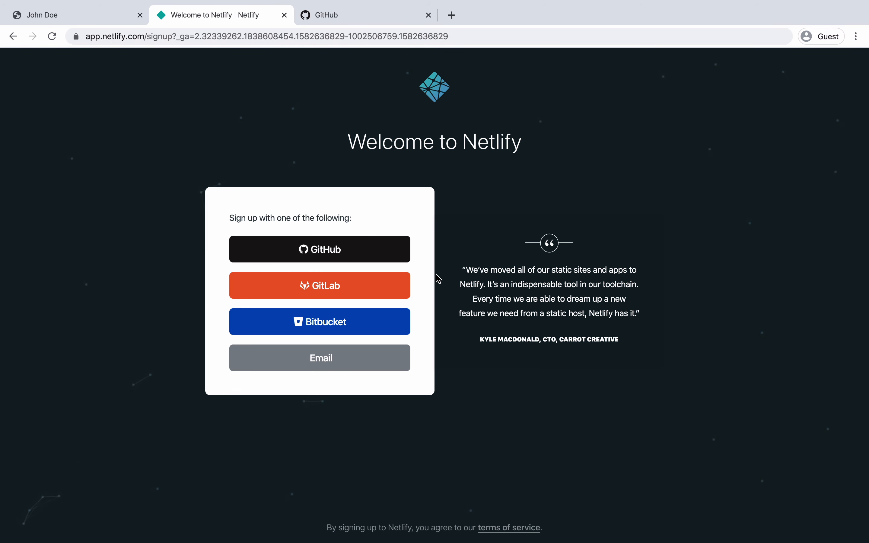
click(329, 357)
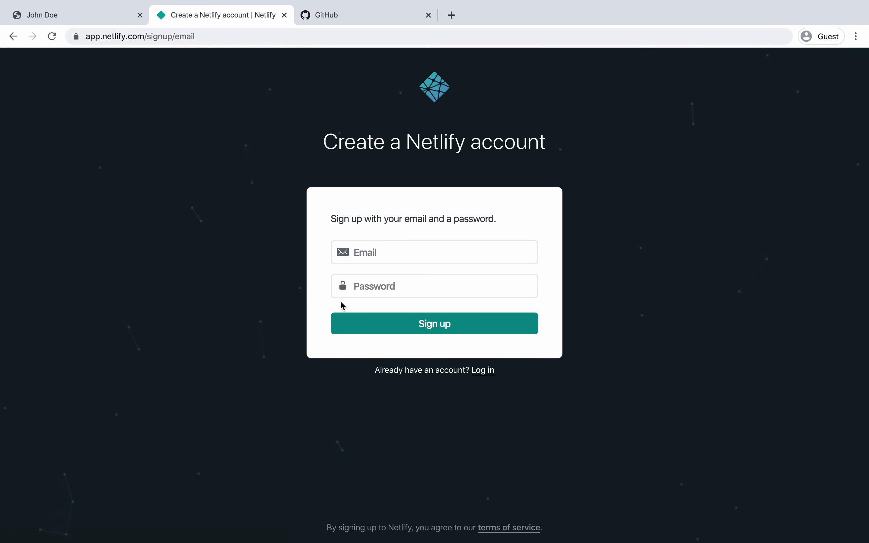
click(367, 264)
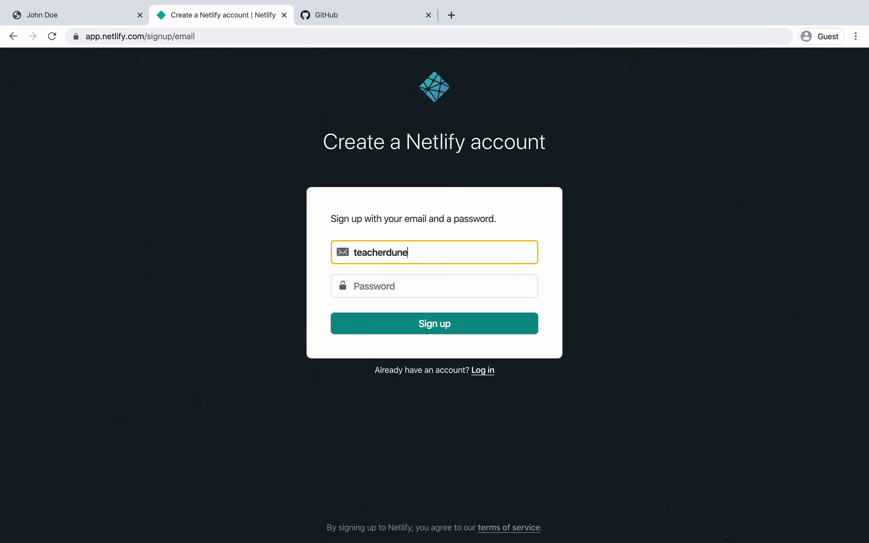
key(Tab)
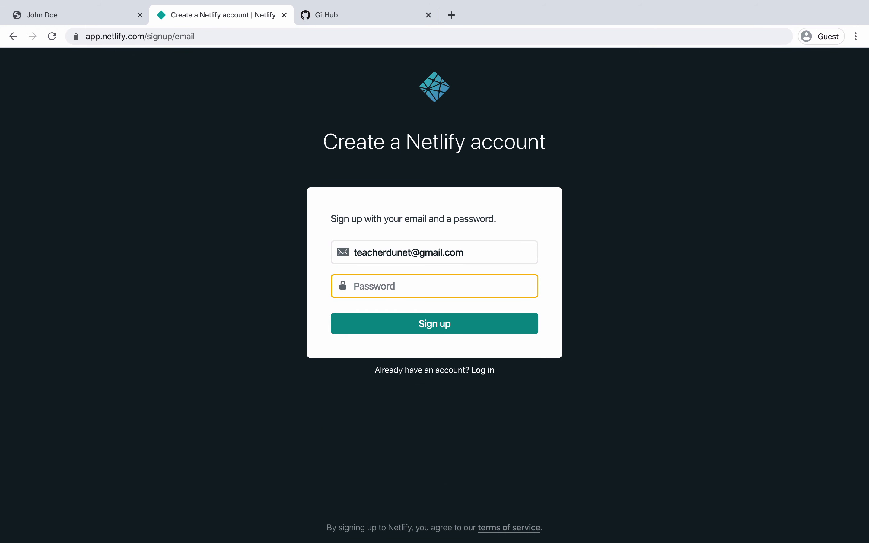
text(**************)
key(Return)
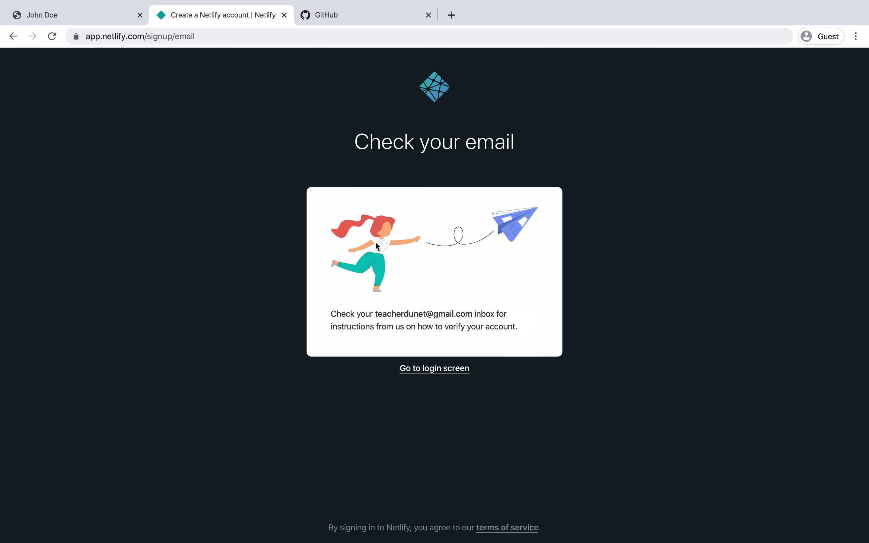
click(459, 15)
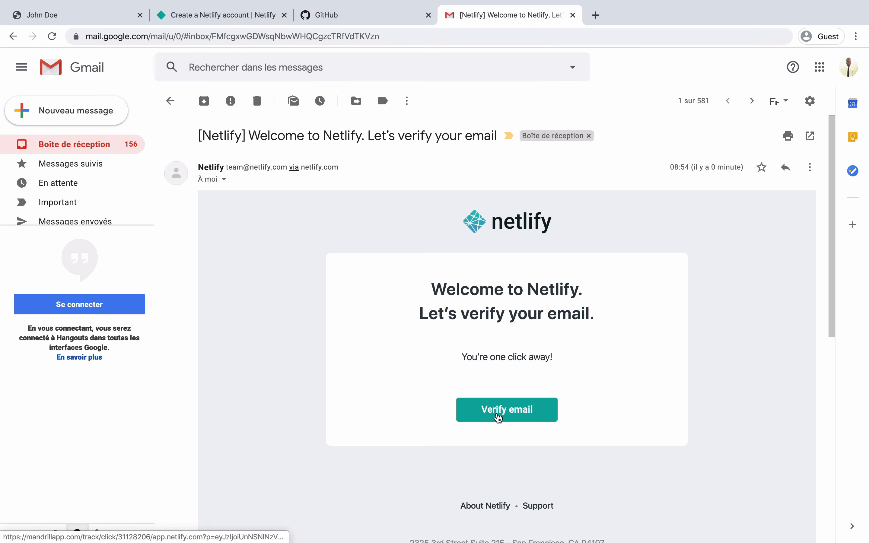
- Verify the email address from Netlify's message in Gmail to activate the account
click(499, 417)
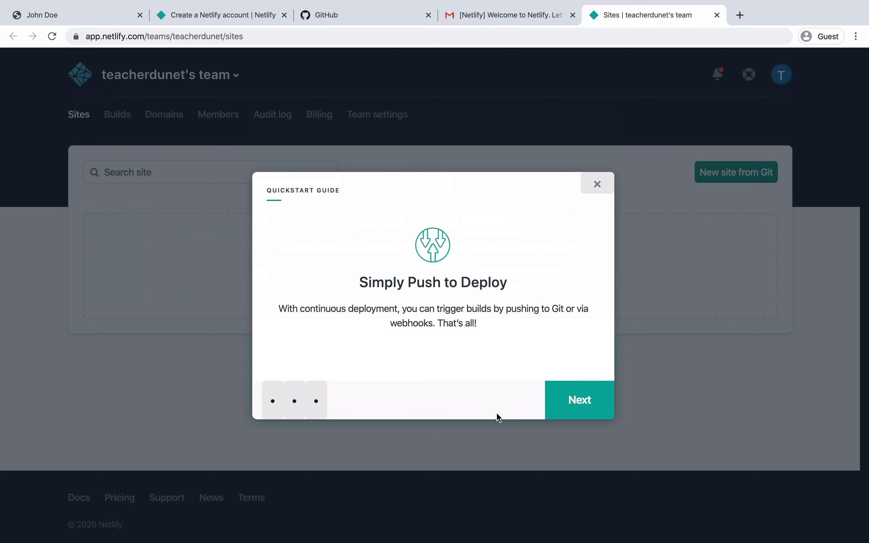
- Page through the Netlify Quickstart Guide to the end and exit the browser's full screen
click(571, 408)
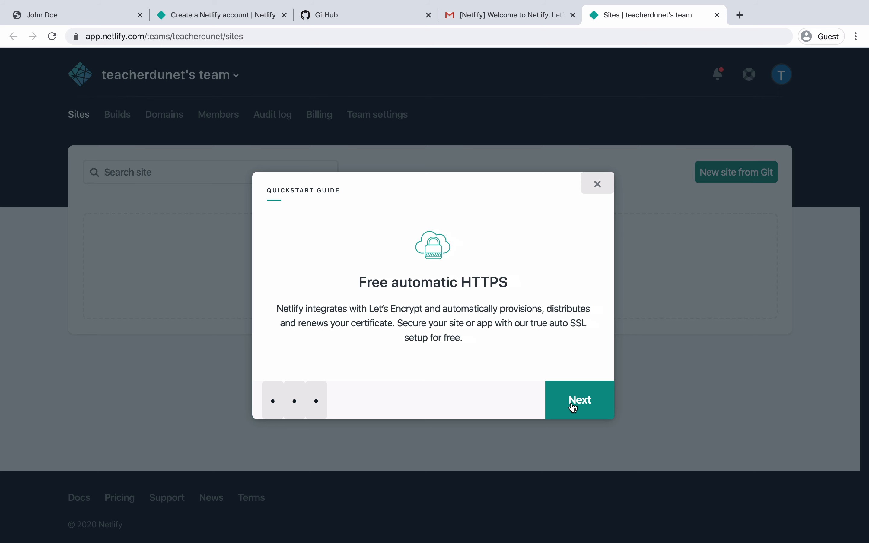
click(573, 406)
click(573, 406)
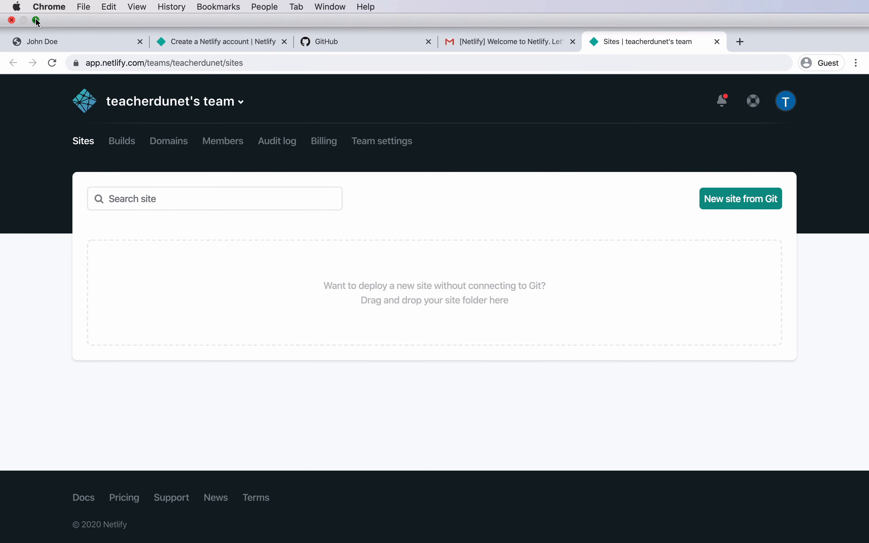
click(34, 19)
- Open the desktop demo folder to review its css, img, index.html and js contents
click(487, 194)
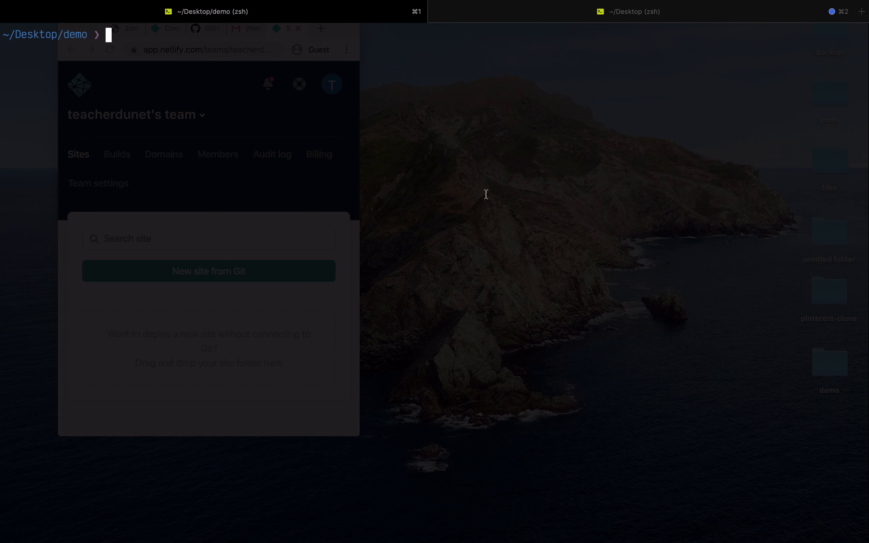
key(super+Return)
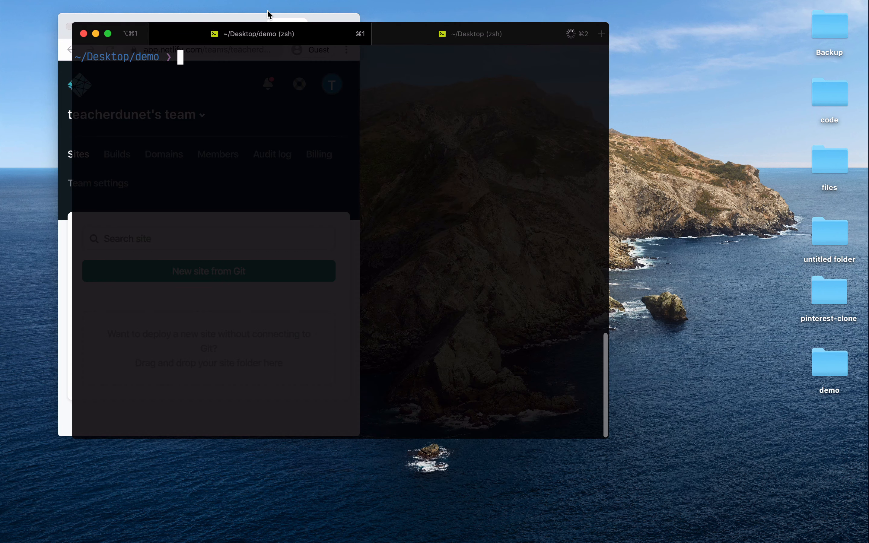
click(270, 18)
click(821, 366)
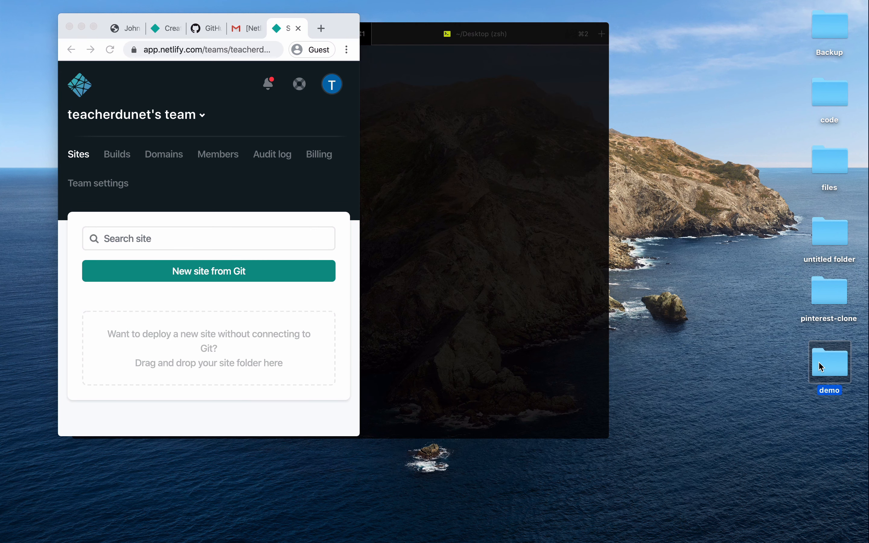
double_click(833, 367)
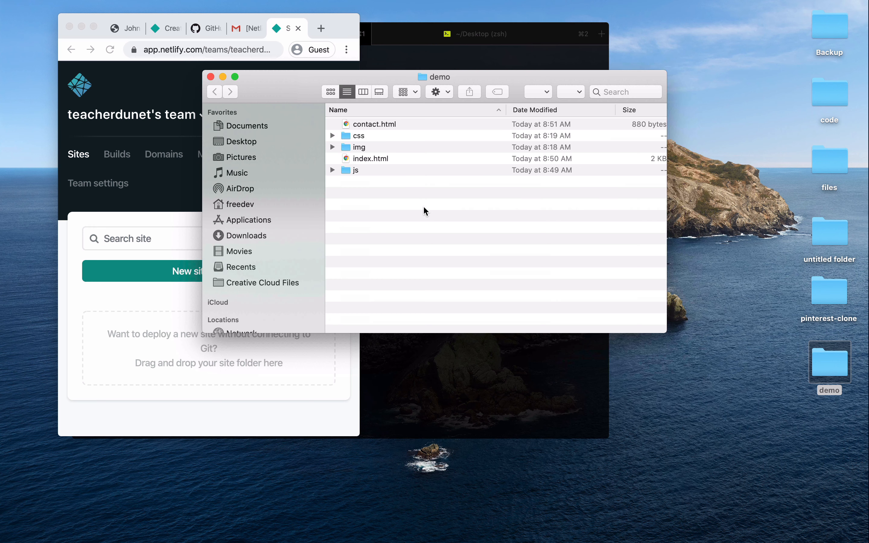
drag(415, 200, 366, 129)
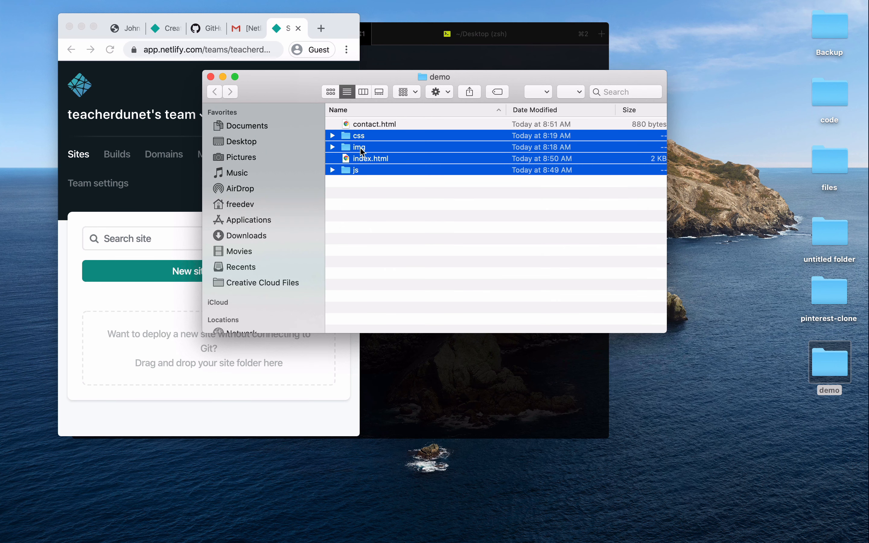
click(211, 76)
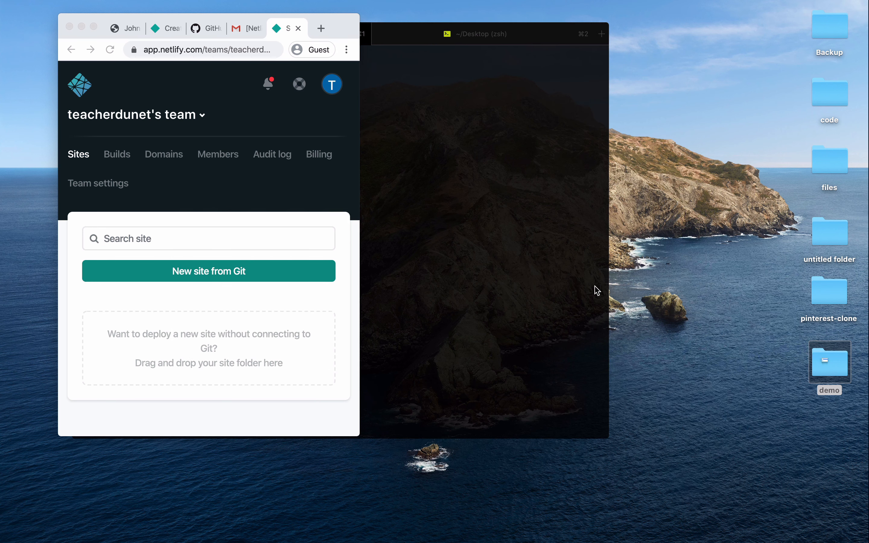
- Drag the demo folder onto Netlify's manual-deploy drop zone to create a new site
click(749, 430)
click(834, 366)
drag(834, 366, 284, 266)
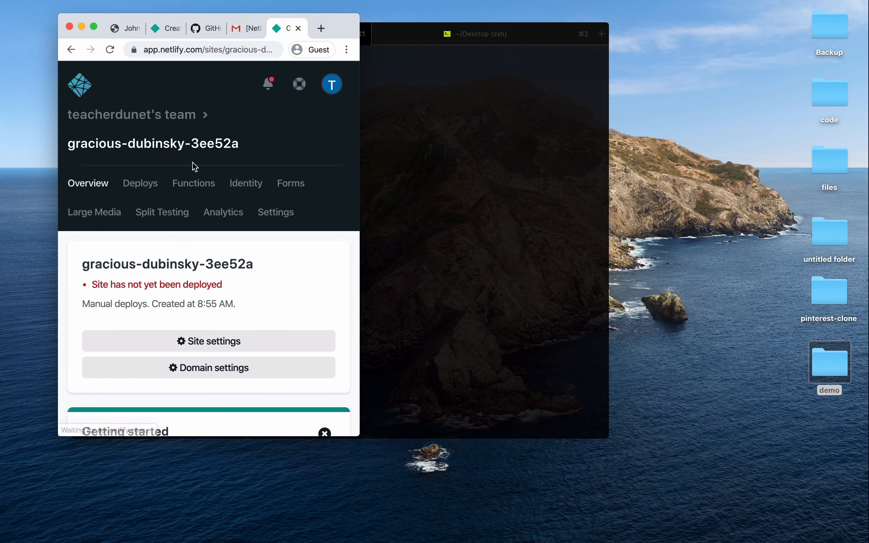
- Open the live gracious-dubinsky-3ee52a site, check its Contact Me and Home pages, then return to Overview
click(95, 28)
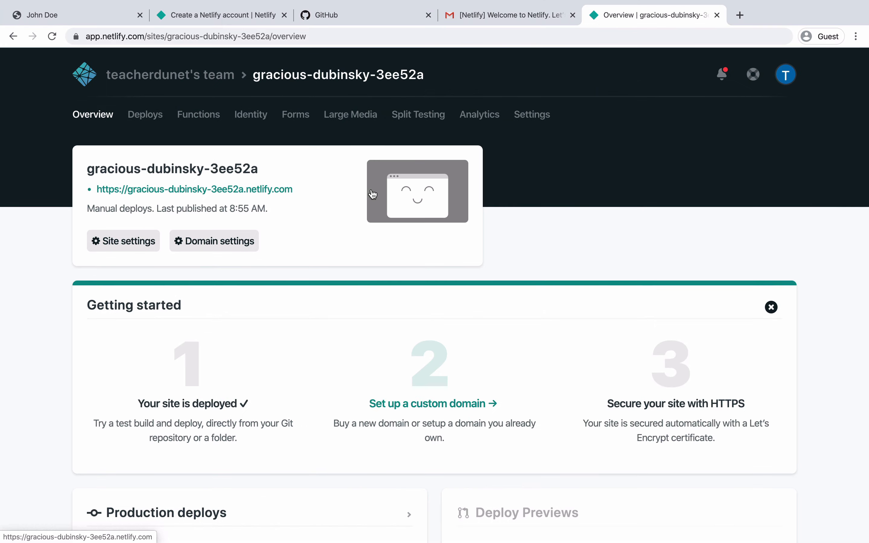
click(254, 196)
click(394, 97)
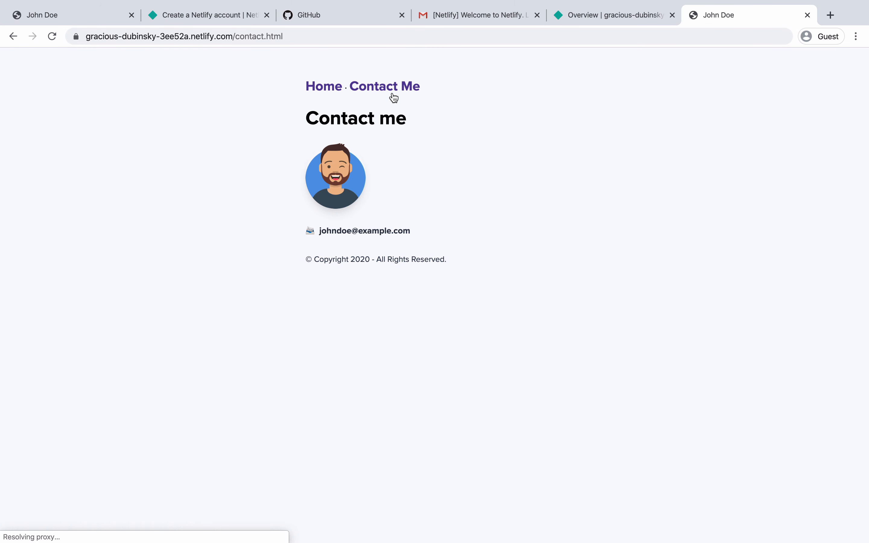
click(321, 90)
click(372, 90)
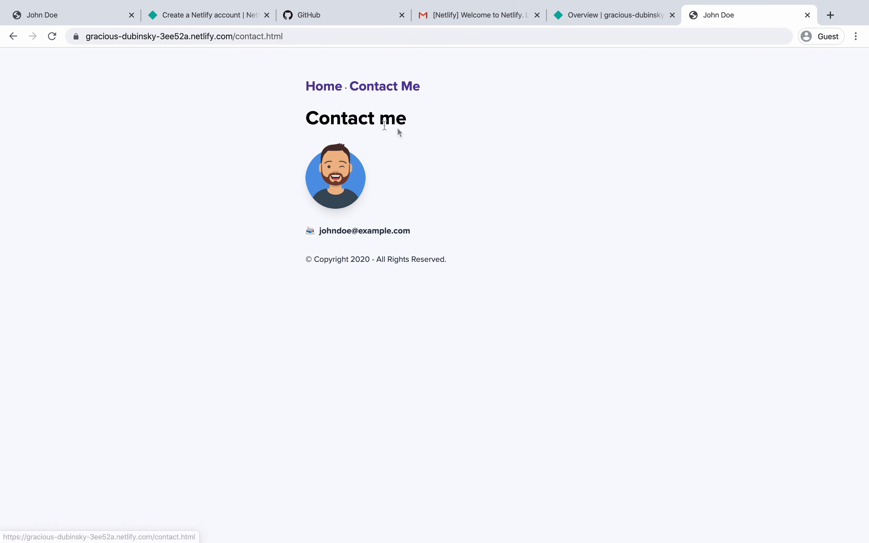
click(591, 23)
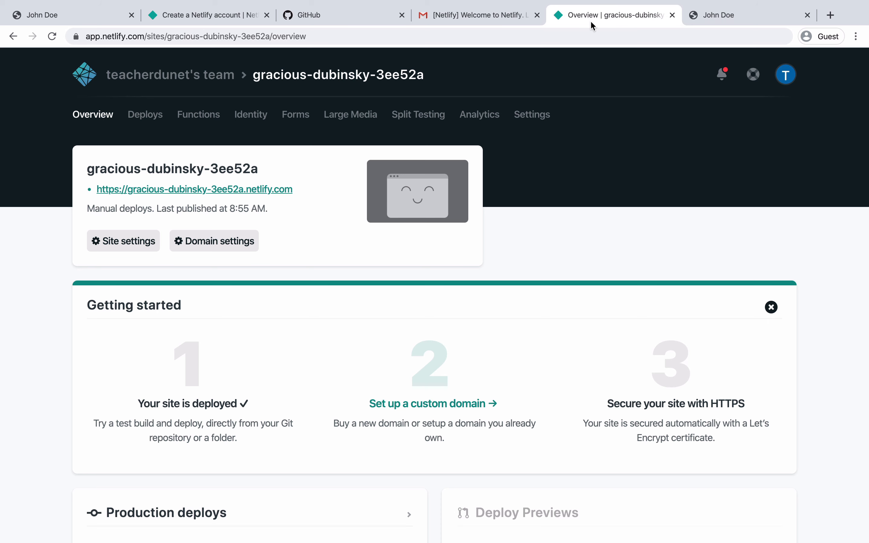
- Look at the site's domain settings and the add-custom-domain form without saving a domain
click(204, 245)
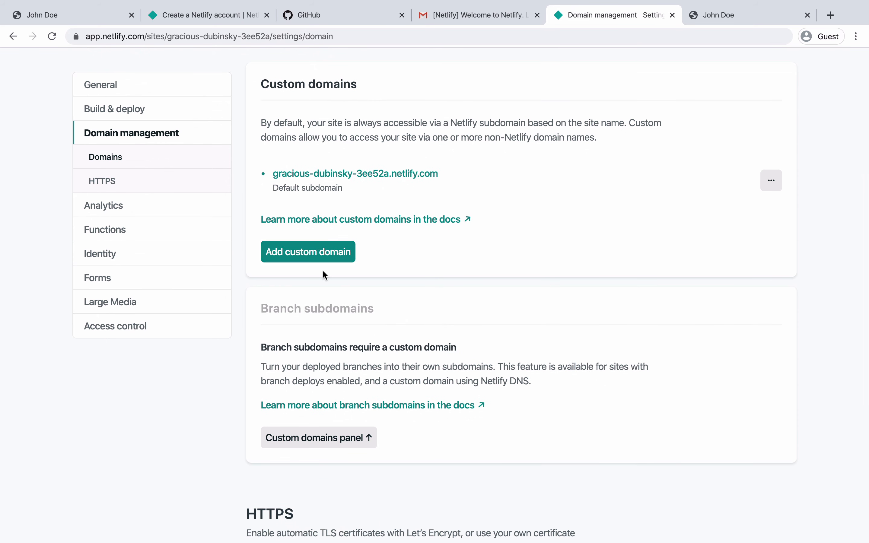
click(290, 252)
click(283, 322)
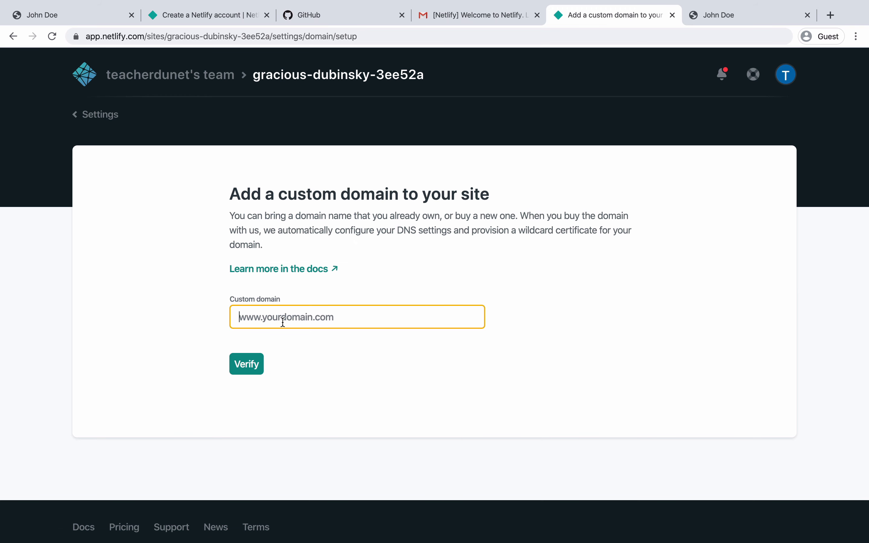
click(13, 37)
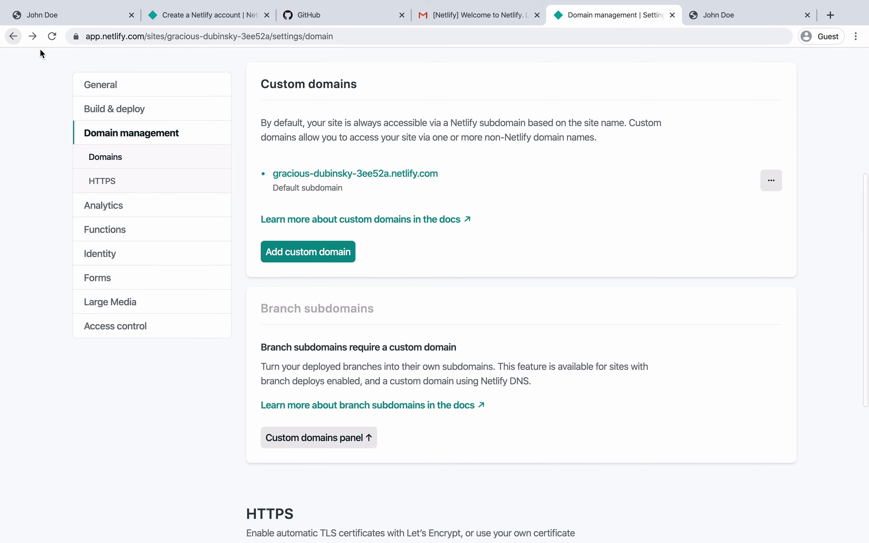
- On the live Contact Me page, confirm the connection is secure via the address-bar lock
scroll(425, 321, down, 1)
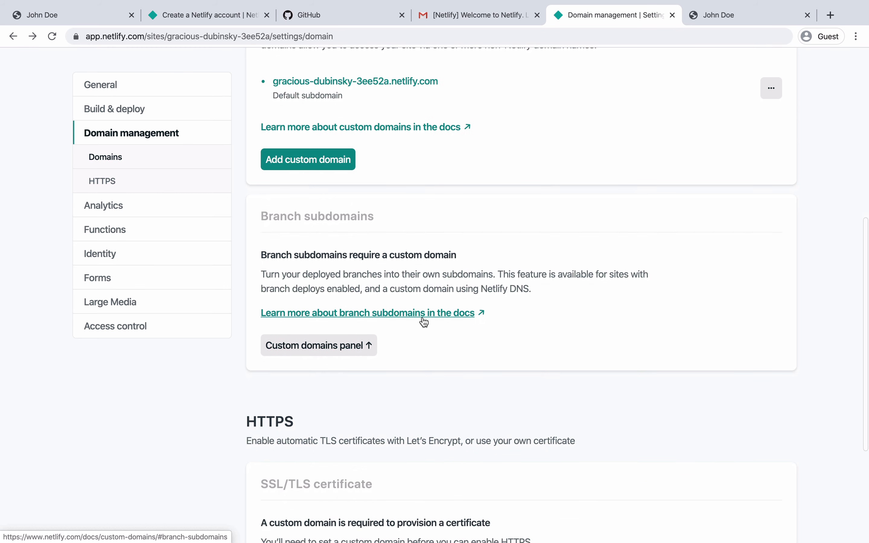
click(695, 26)
click(76, 37)
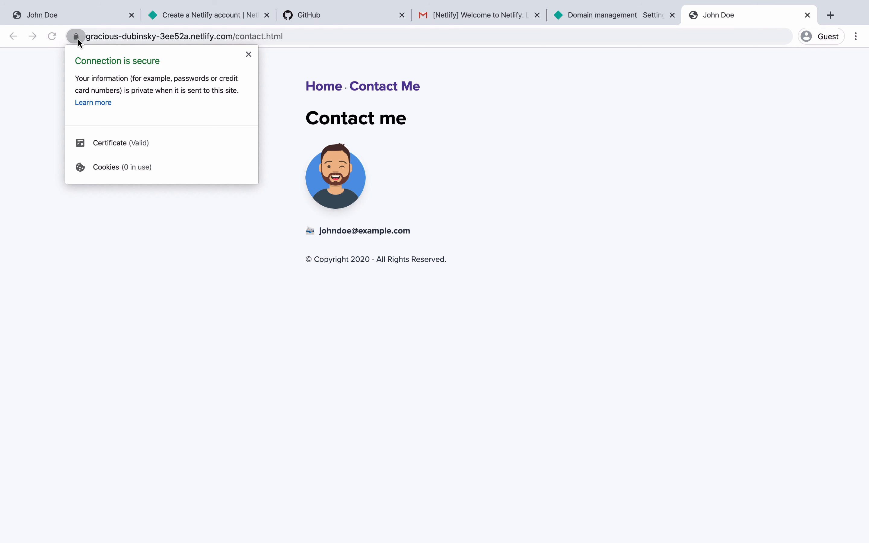
- Close the security details, revisit the live Home and Contact pages, and return to the Netlify overview
click(78, 38)
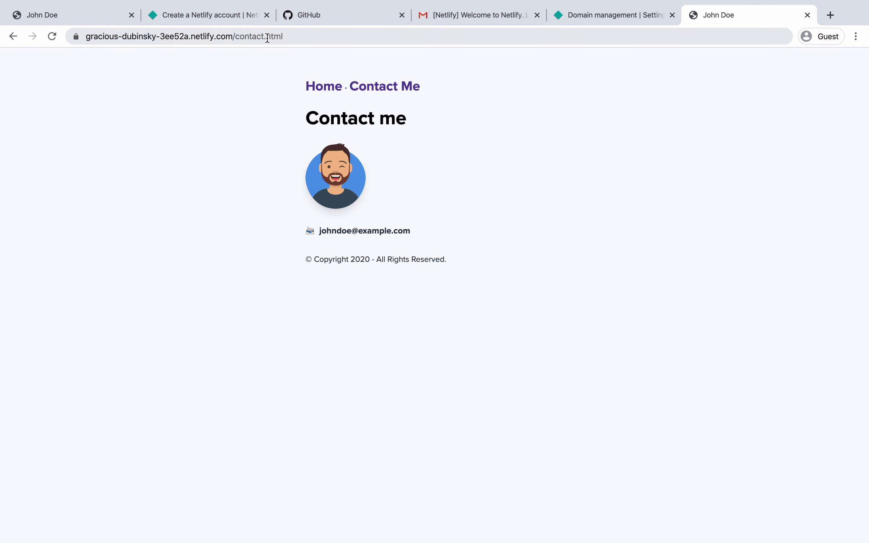
click(331, 94)
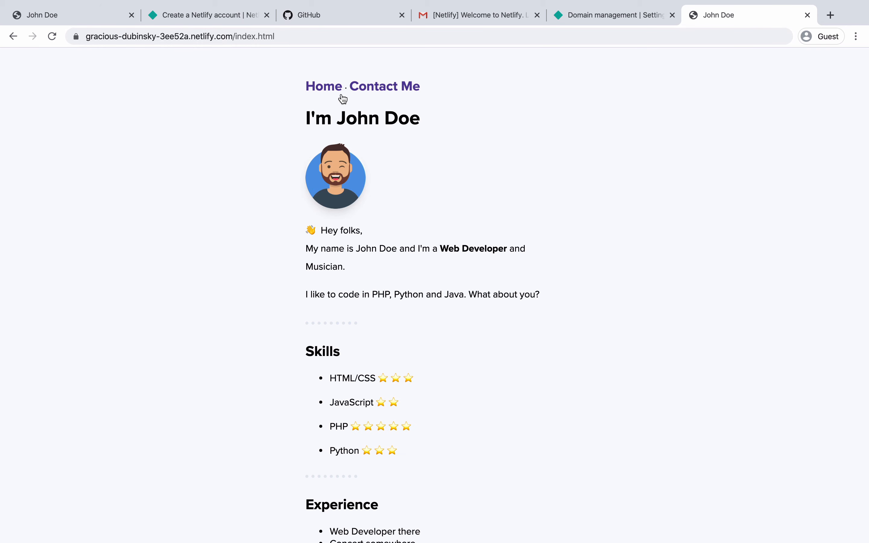
click(372, 92)
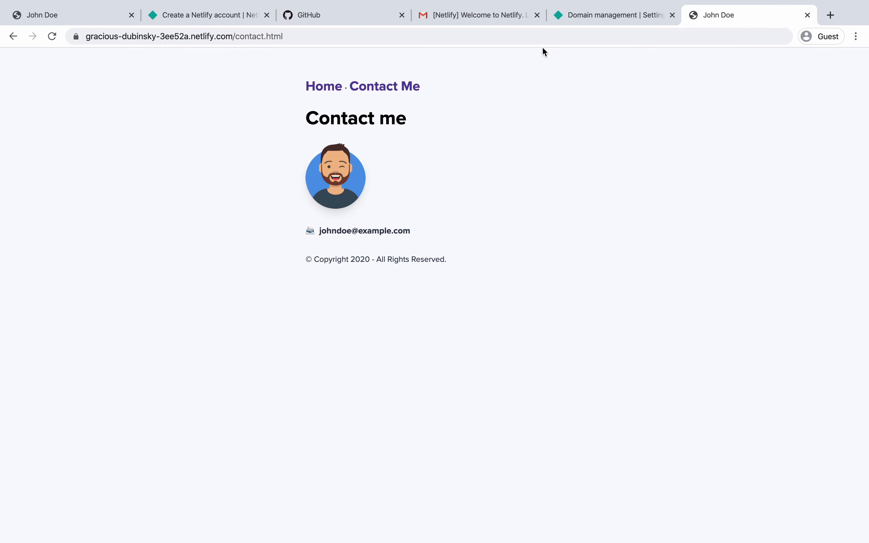
click(573, 19)
scroll(284, 198, up, 10)
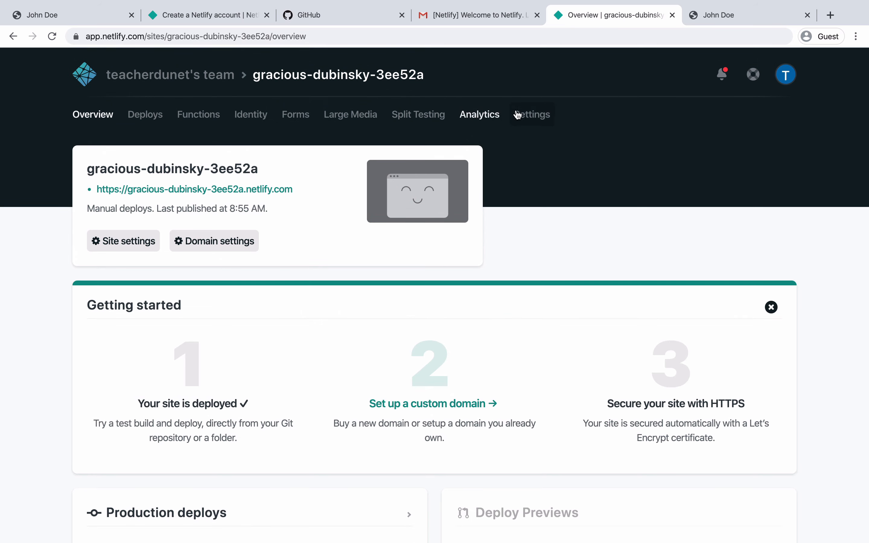
- In Build & deploy post processing, edit asset optimization, leaving pretty URLs, CSS/JS bundling-minification and image compression enabled
click(517, 115)
scroll(146, 255, down, 5)
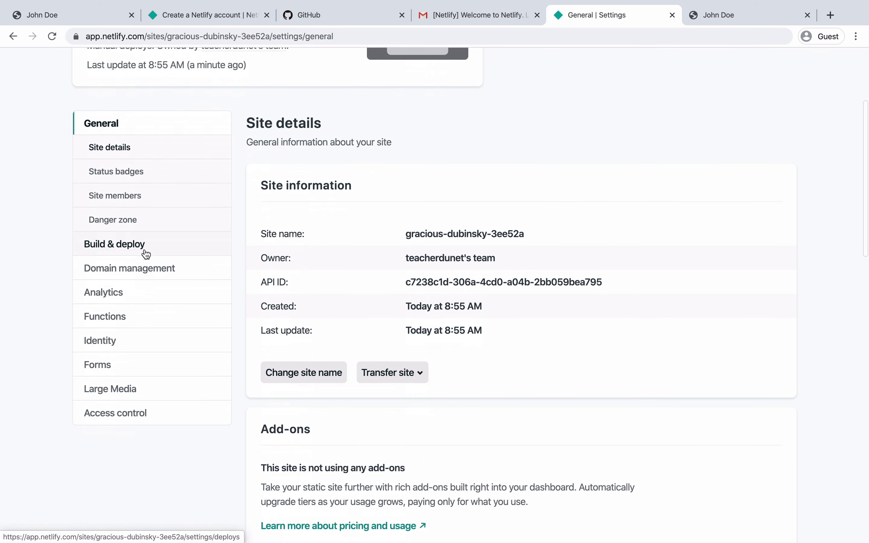
click(118, 251)
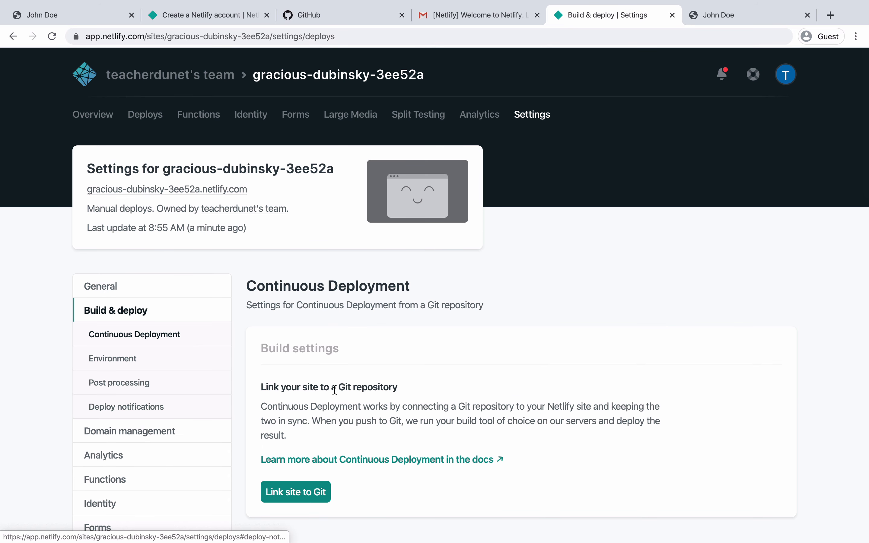
scroll(335, 390, down, 15)
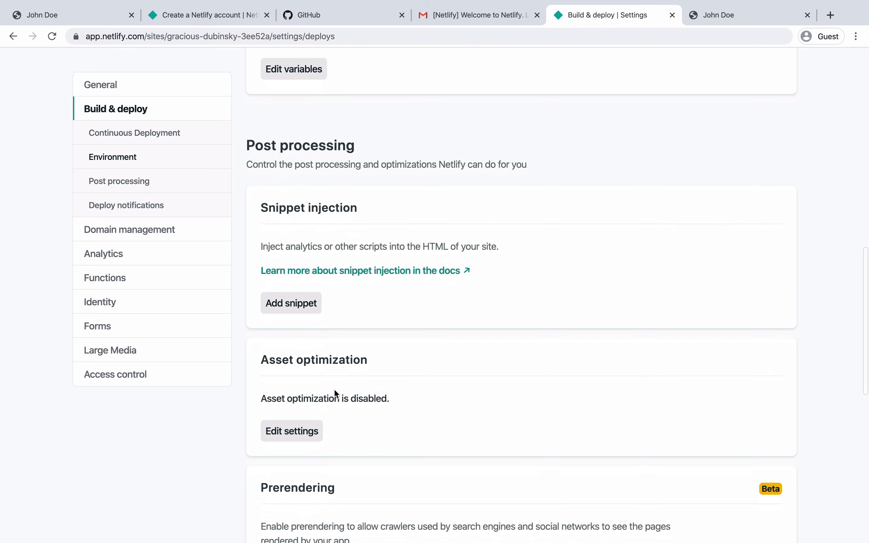
scroll(334, 391, down, 5)
click(304, 214)
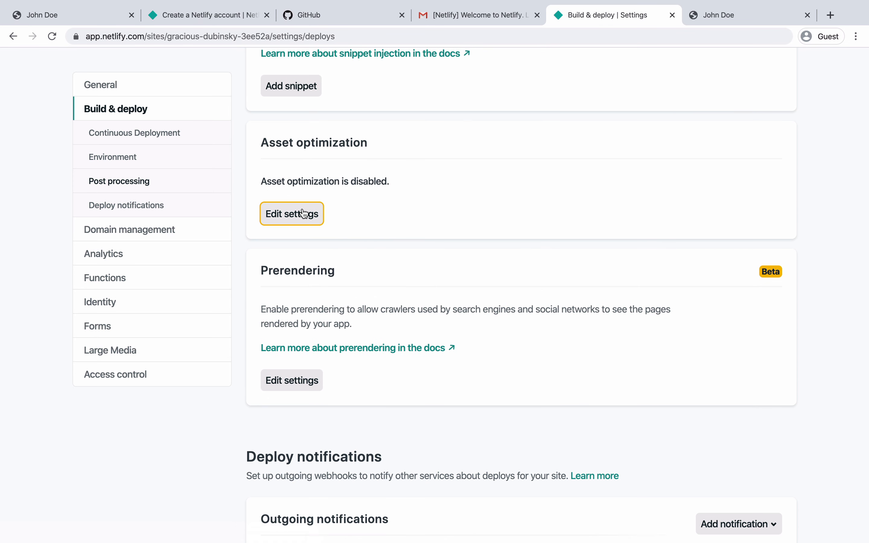
click(413, 143)
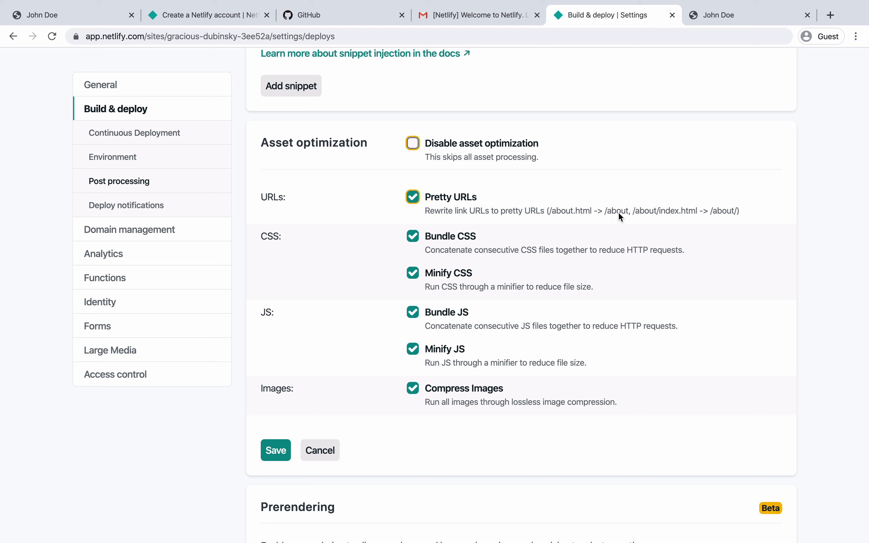
click(413, 144)
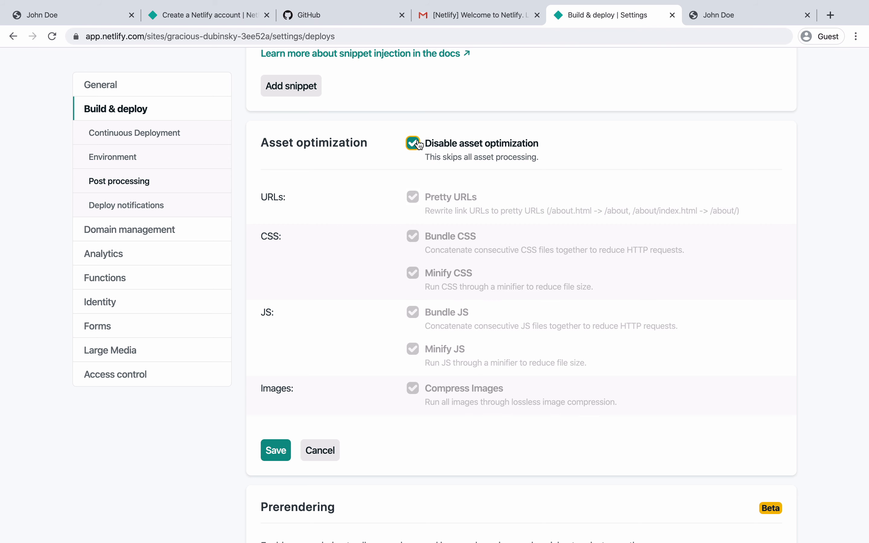
click(414, 144)
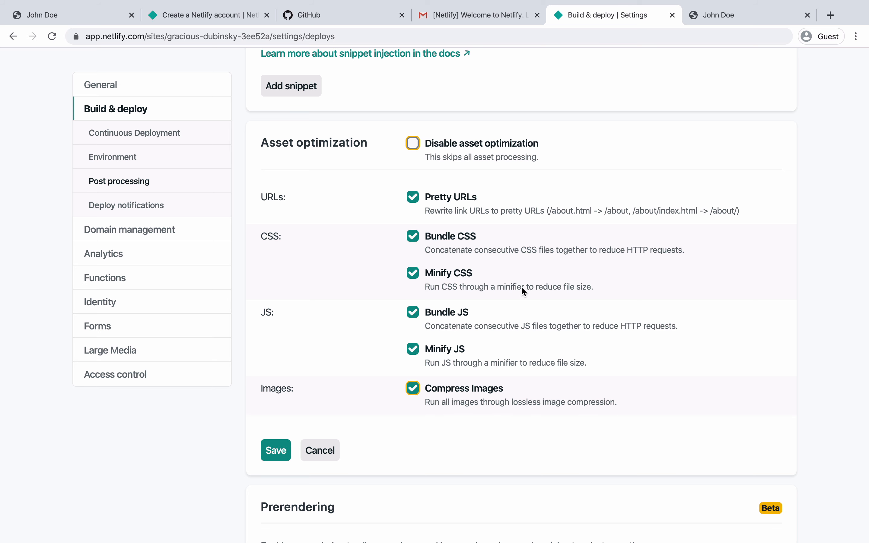
click(709, 21)
- View the contact page's source and its unminified css/app.css, then close both tabs
right_click(330, 275)
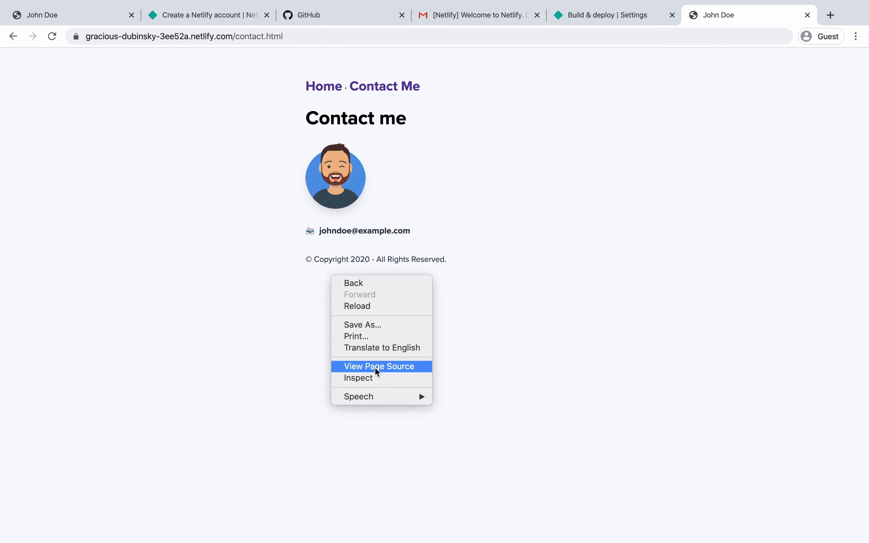
click(376, 365)
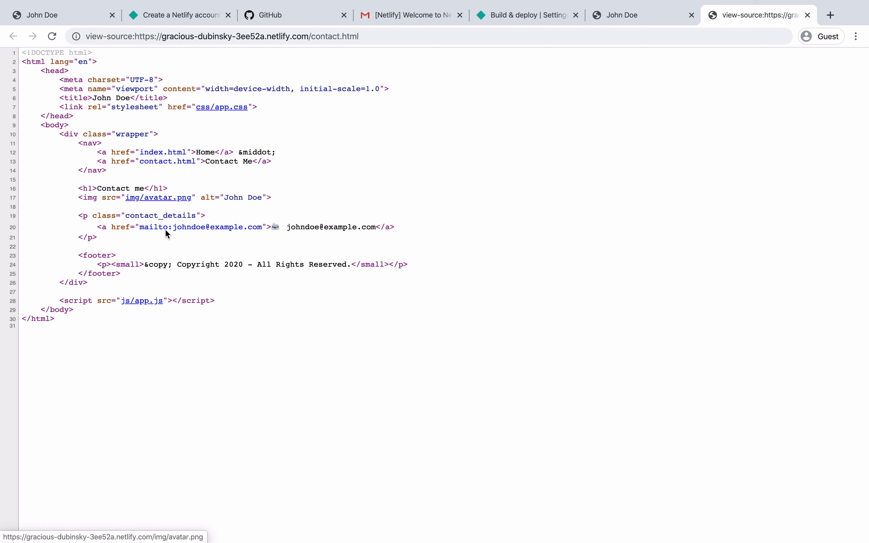
click(212, 109)
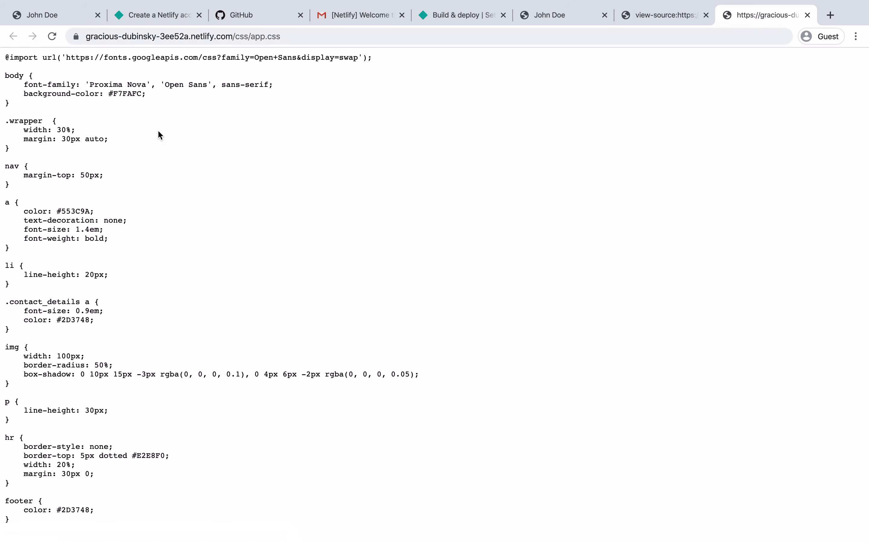
click(706, 15)
click(706, 15)
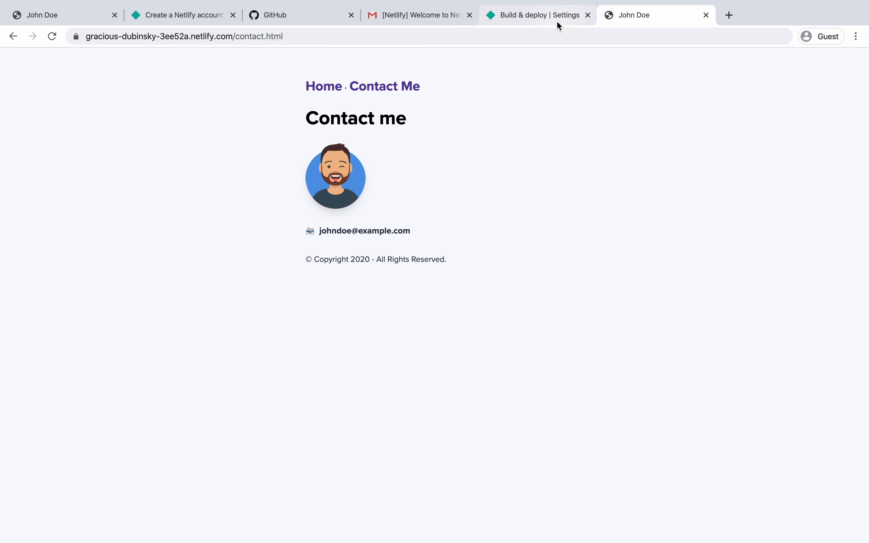
- Save the asset optimization settings in Netlify and go to the site's Deploys list
click(557, 19)
click(276, 451)
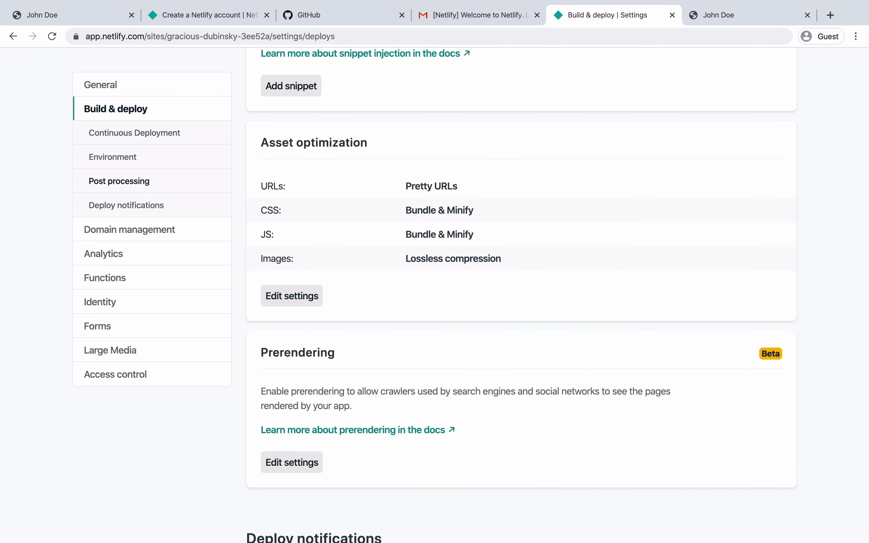
scroll(282, 450, up, 10)
scroll(334, 252, up, 10)
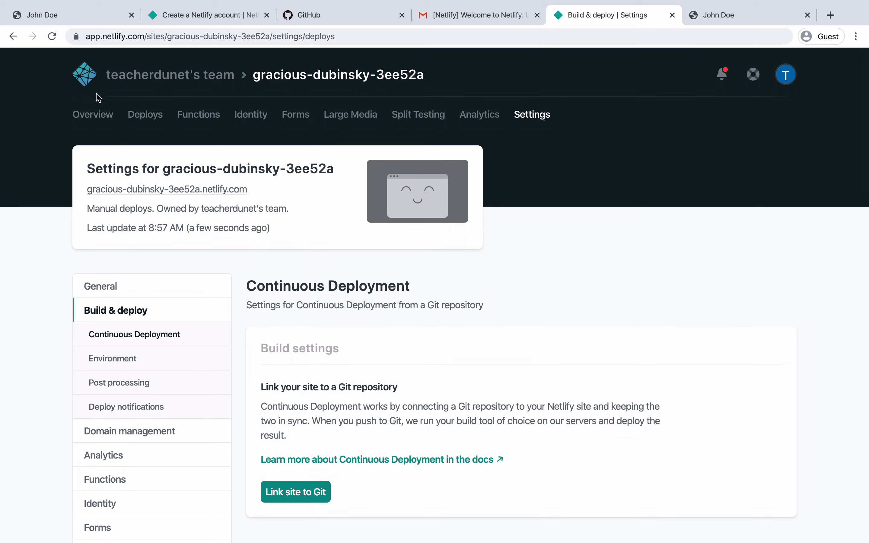
click(144, 119)
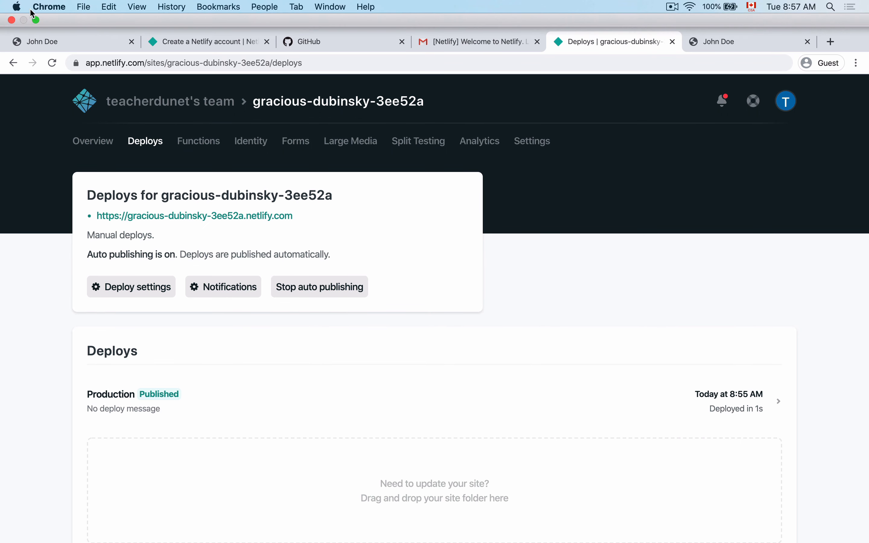
- Drop the demo desktop folder onto the Deploys drop zone to republish, then return to the live site tab
click(36, 20)
scroll(215, 251, down, 15)
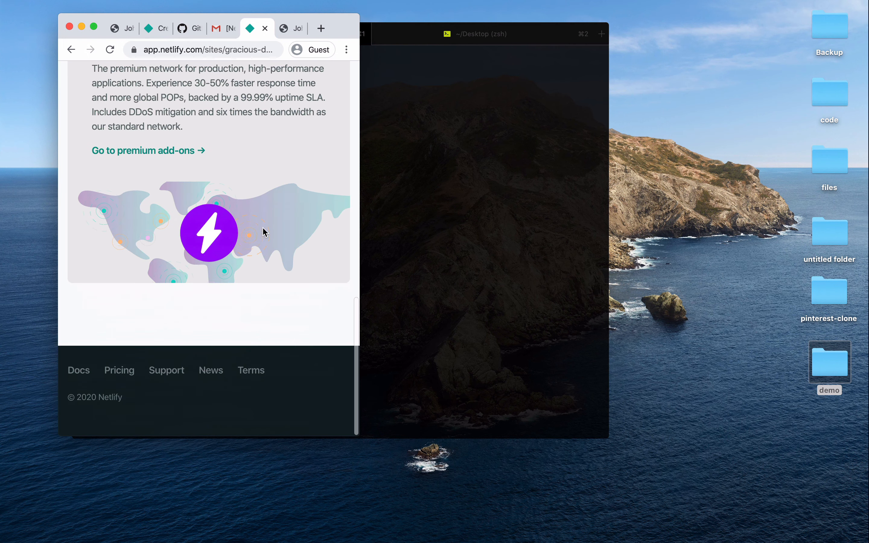
scroll(316, 248, up, 8)
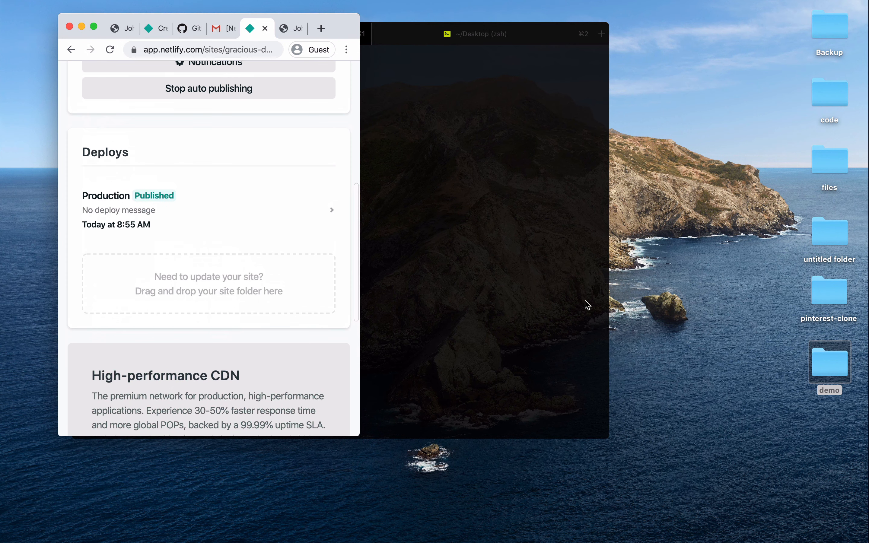
drag(804, 370, 251, 109)
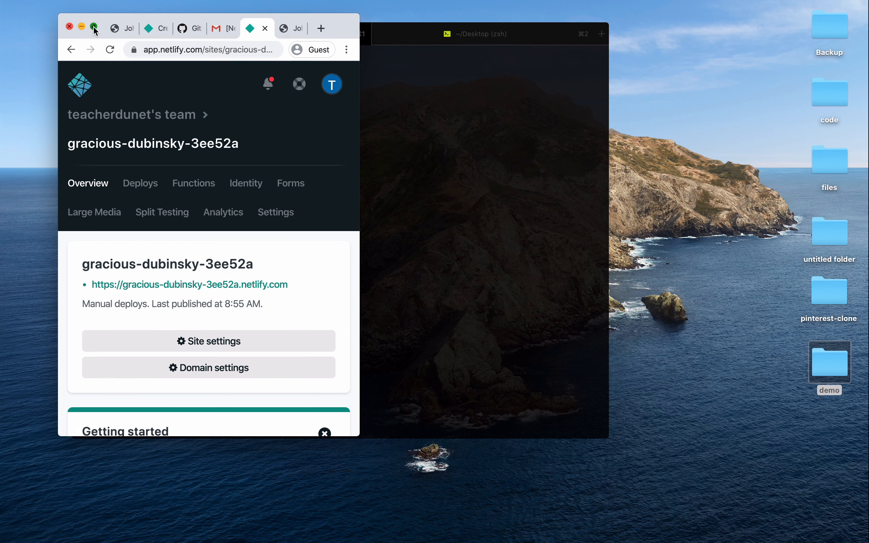
click(95, 27)
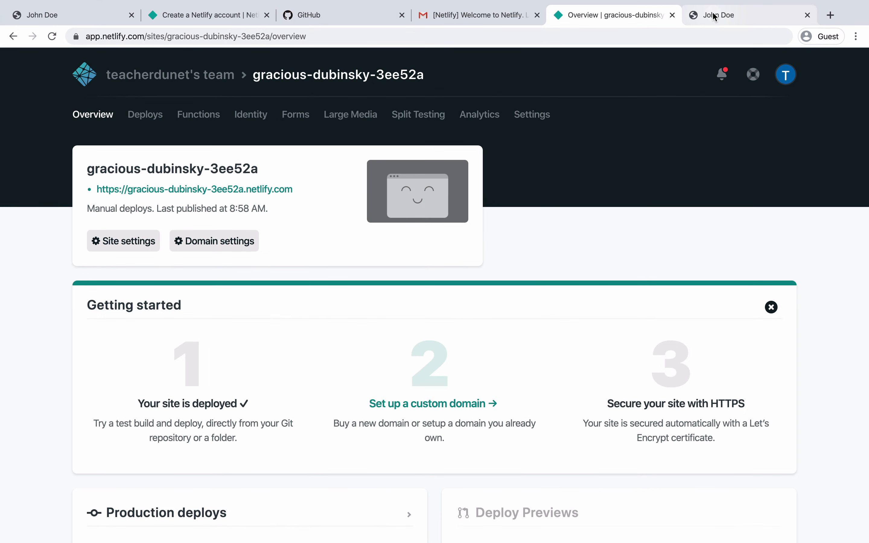
click(715, 16)
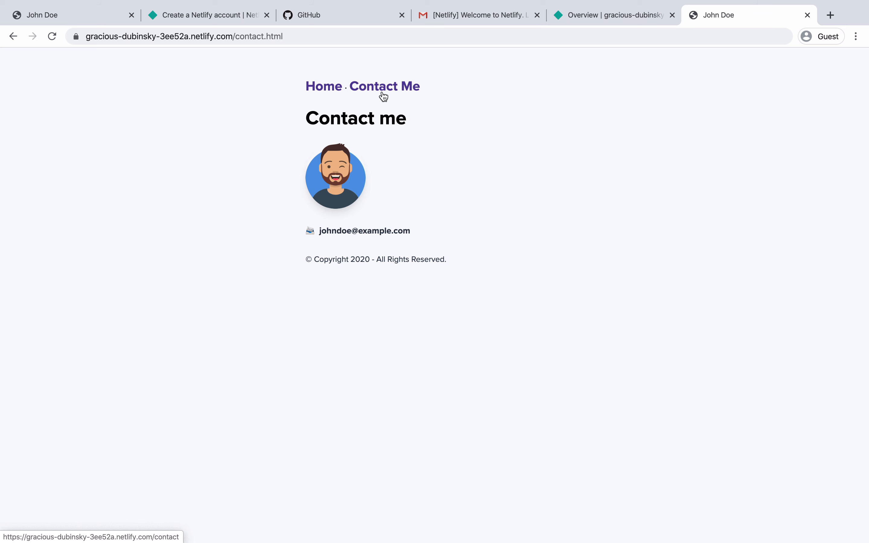
- Check the home page source for the minified app.css served from the CloudFront CDN
click(323, 92)
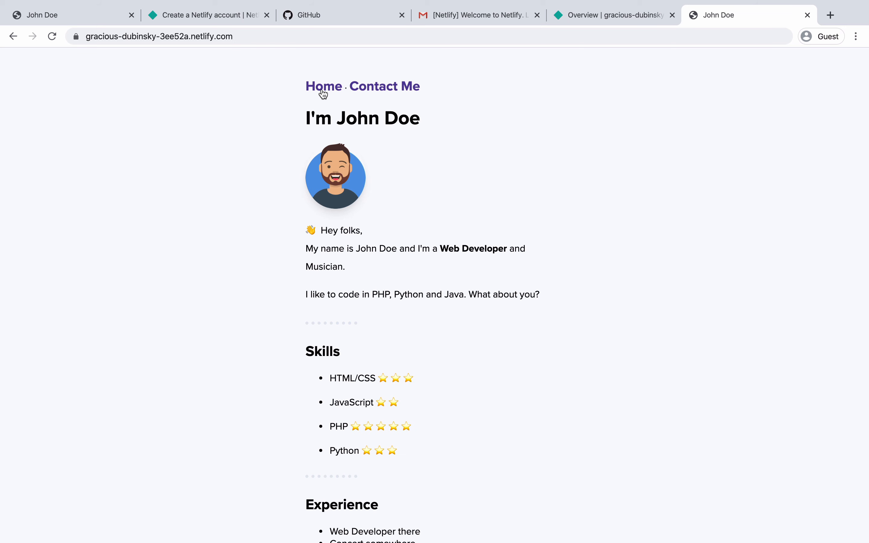
key(super+alt+u)
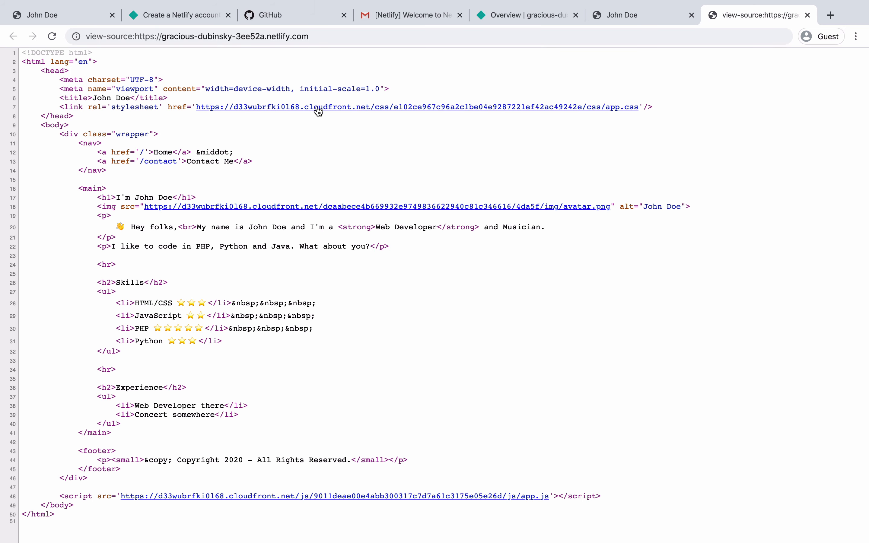
click(331, 110)
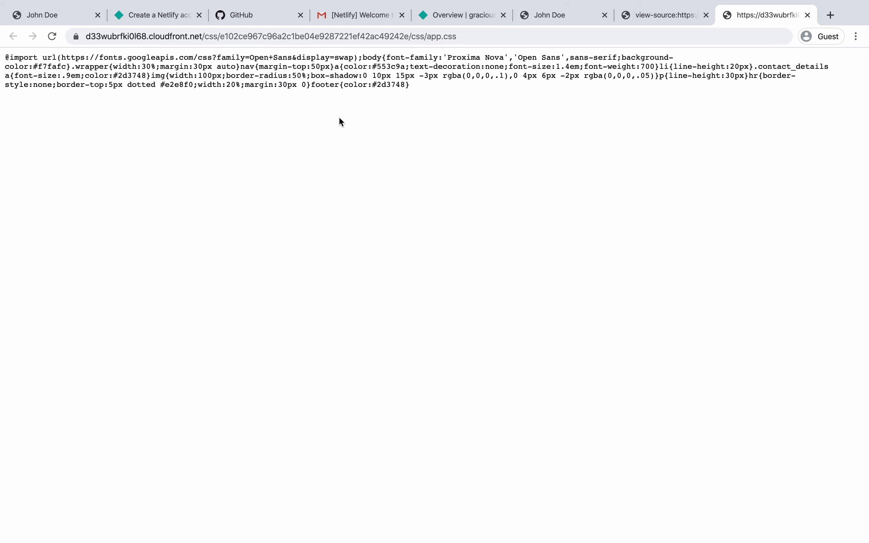
click(807, 15)
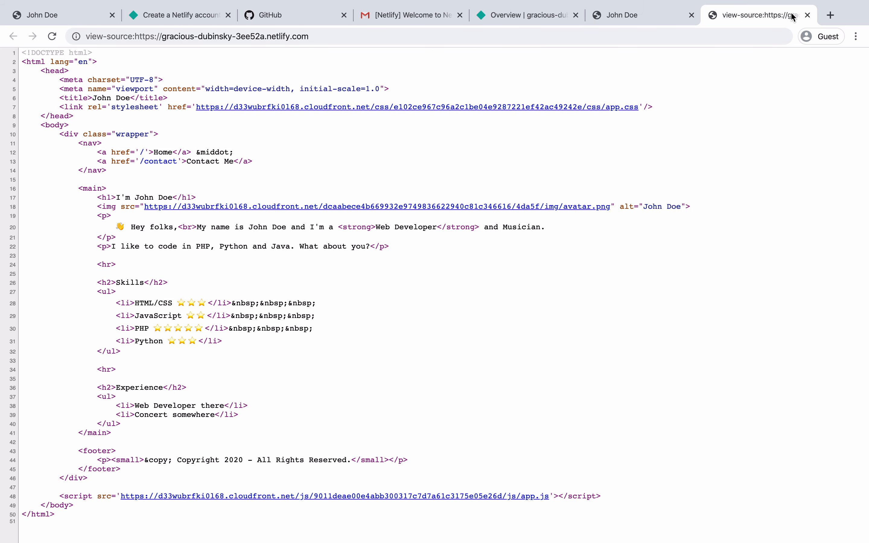
click(808, 15)
- Confirm Contact Me loads at the pretty URL /contact, then return to Home
click(380, 91)
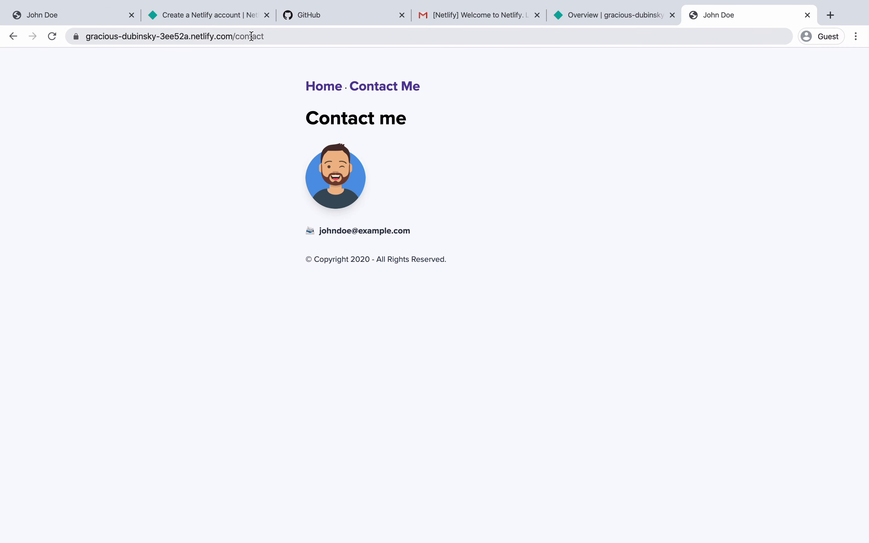
click(329, 89)
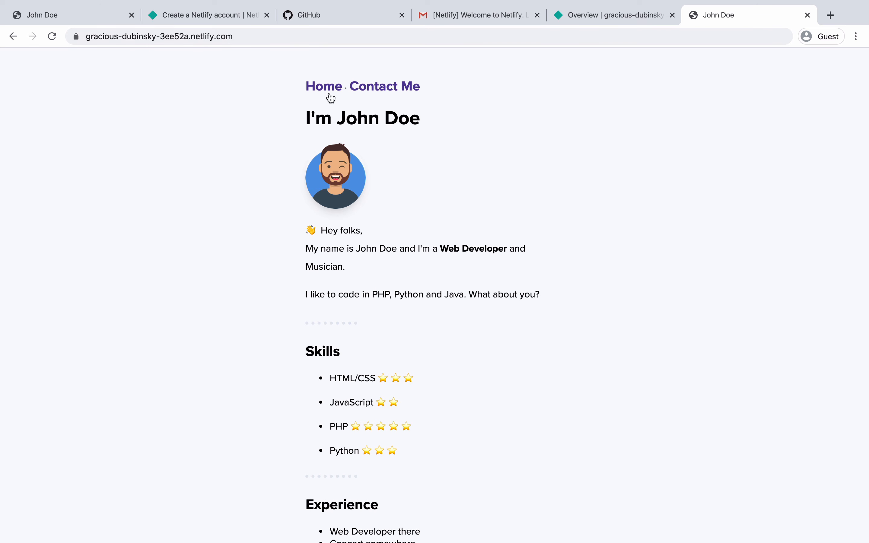
scroll(358, 219, down, 3)
scroll(358, 219, up, 3)
- Switch back to Chrome's Netlify overview tab for gracious-dubinsky-3ee52a
key(ctrl+Left)
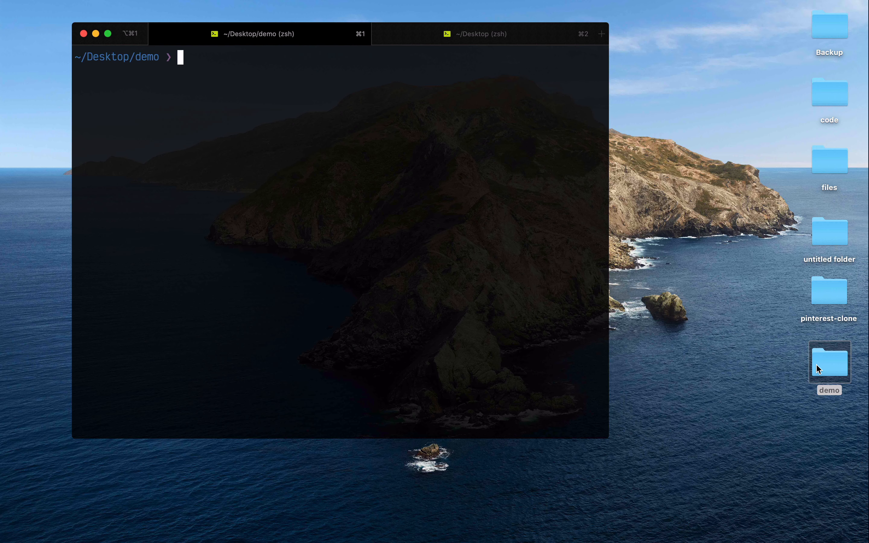
key(ctrl+Right)
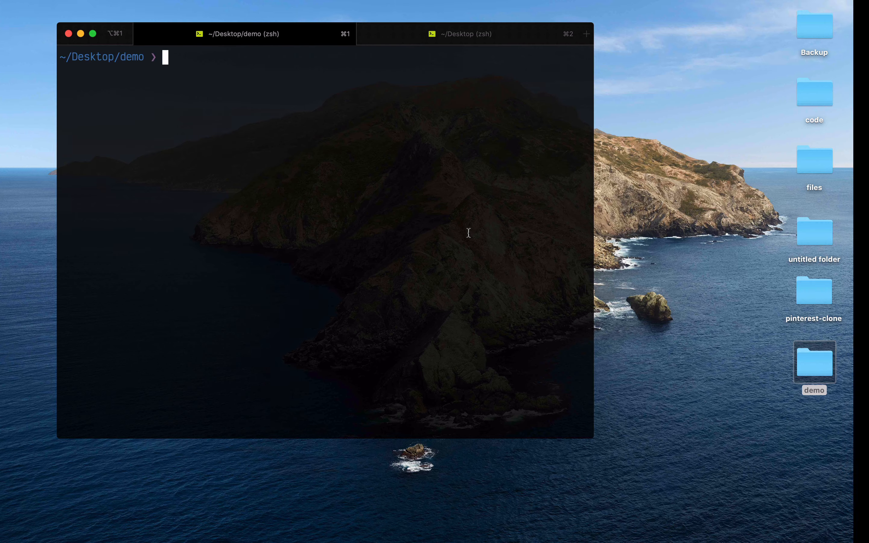
click(583, 14)
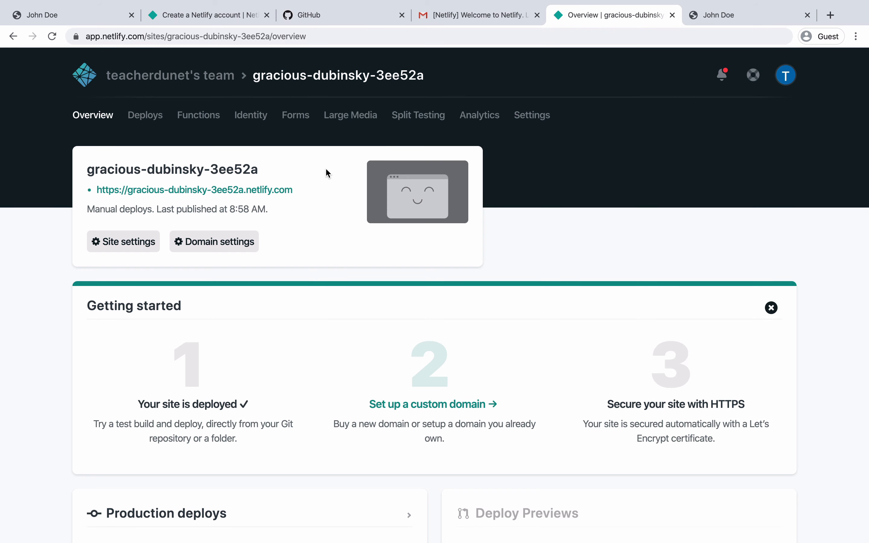
- Go to the site's deploy settings from the Deploys page
click(156, 116)
scroll(287, 295, down, 5)
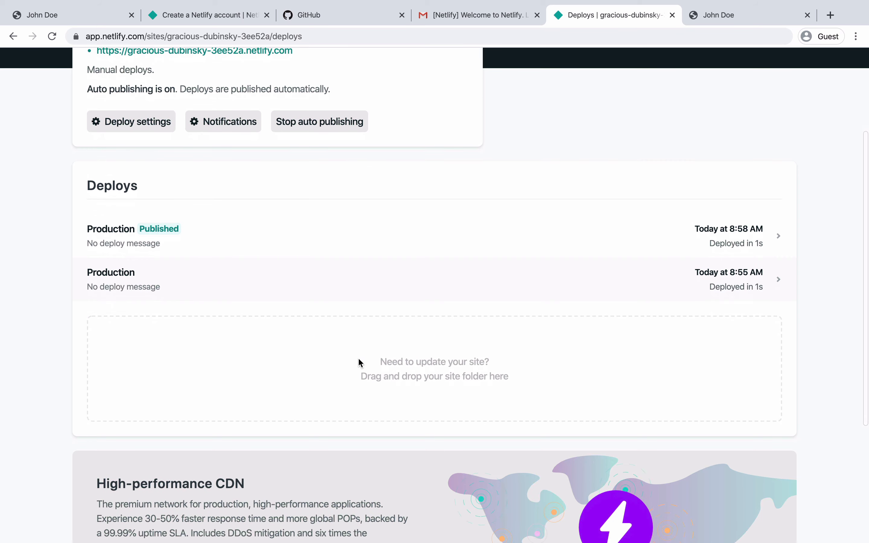
scroll(359, 376, down, 3)
scroll(358, 375, up, 3)
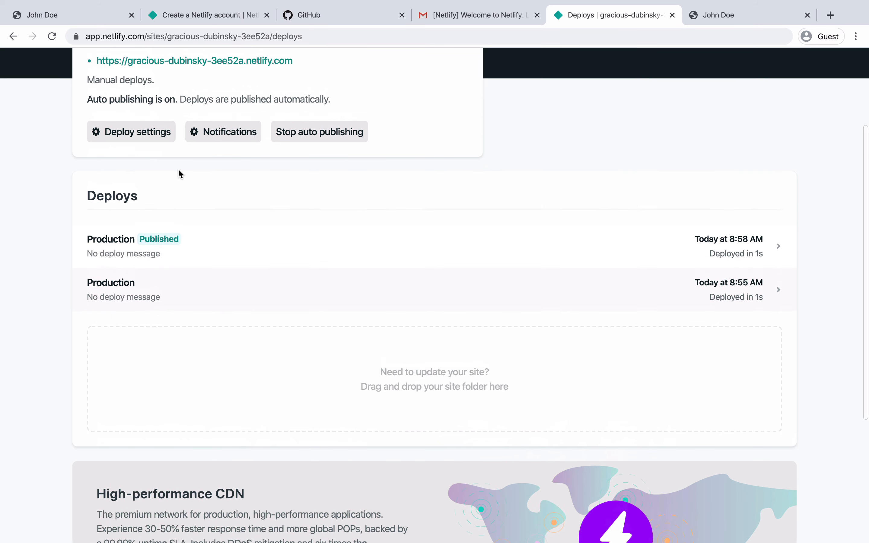
click(141, 140)
scroll(404, 381, down, 3)
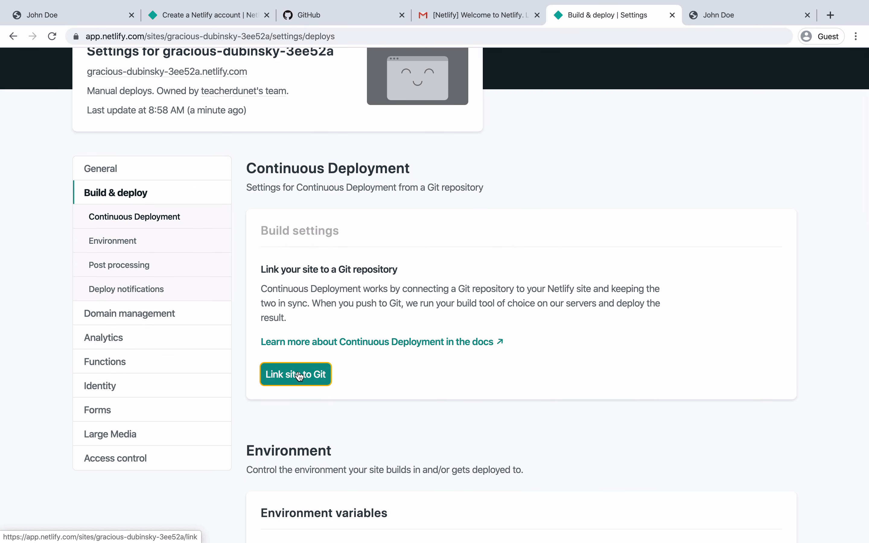
- Start 'Link site to Git' and choose GitHub as the provider
click(297, 375)
scroll(298, 377, down, 5)
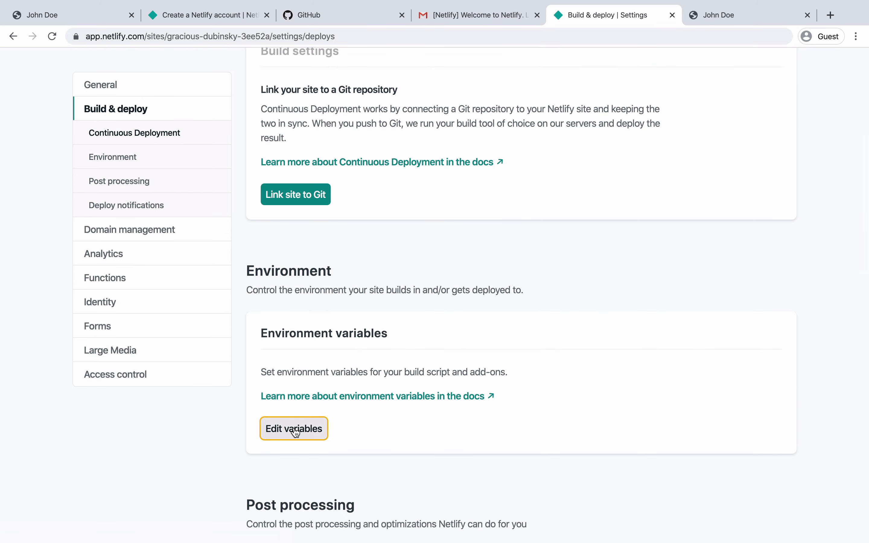
scroll(297, 433, down, 13)
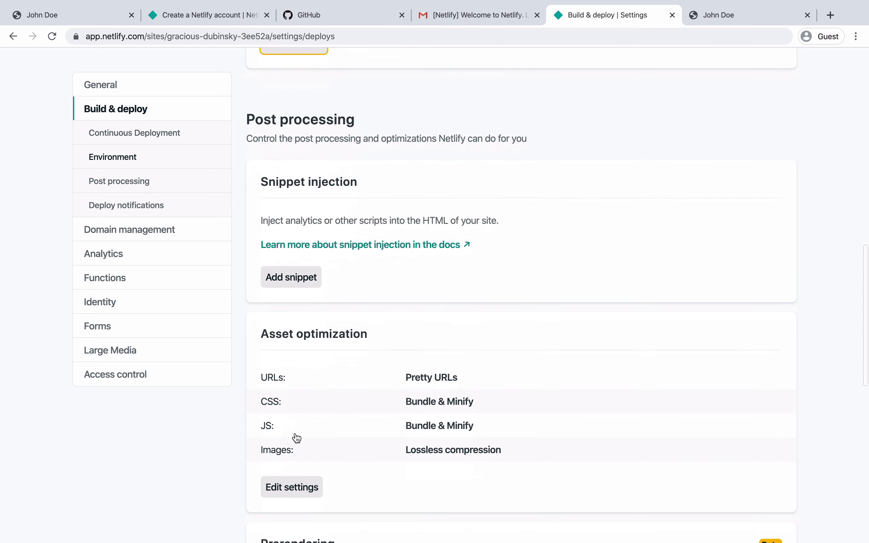
scroll(296, 435, up, 9)
scroll(296, 437, up, 7)
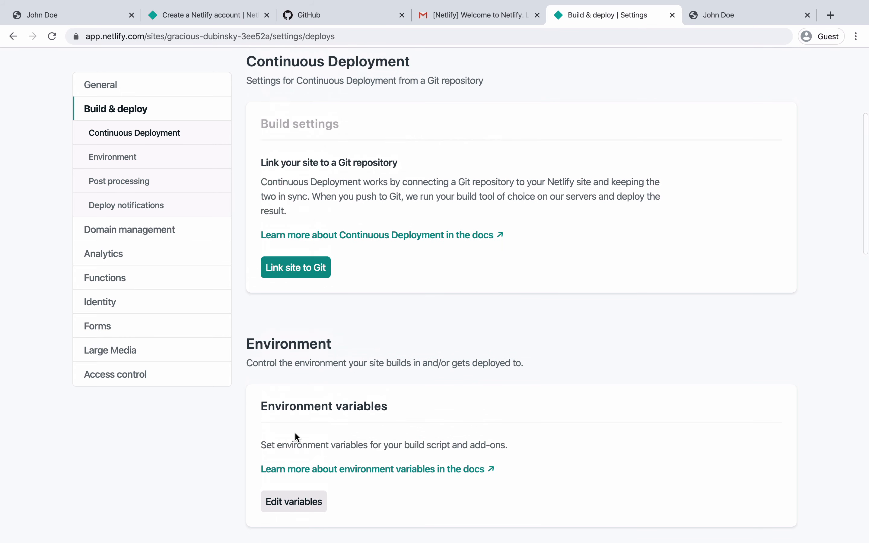
click(280, 270)
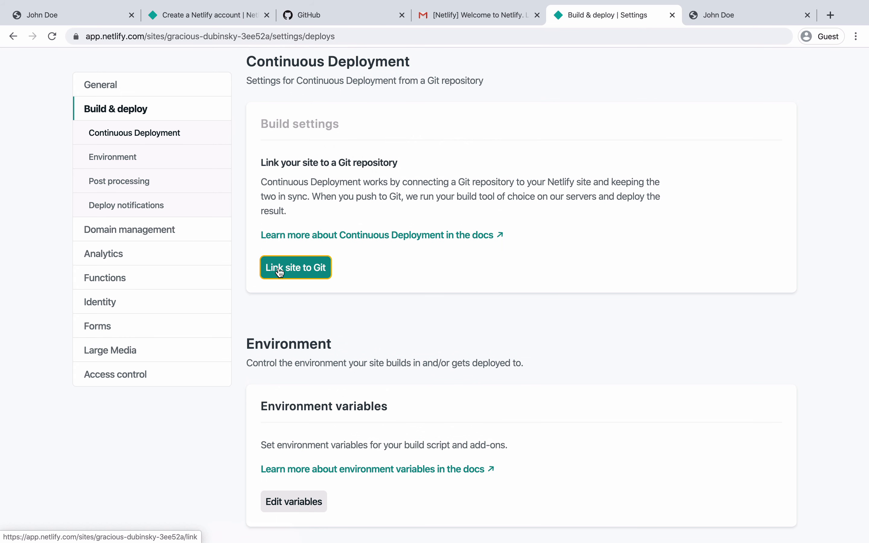
click(259, 352)
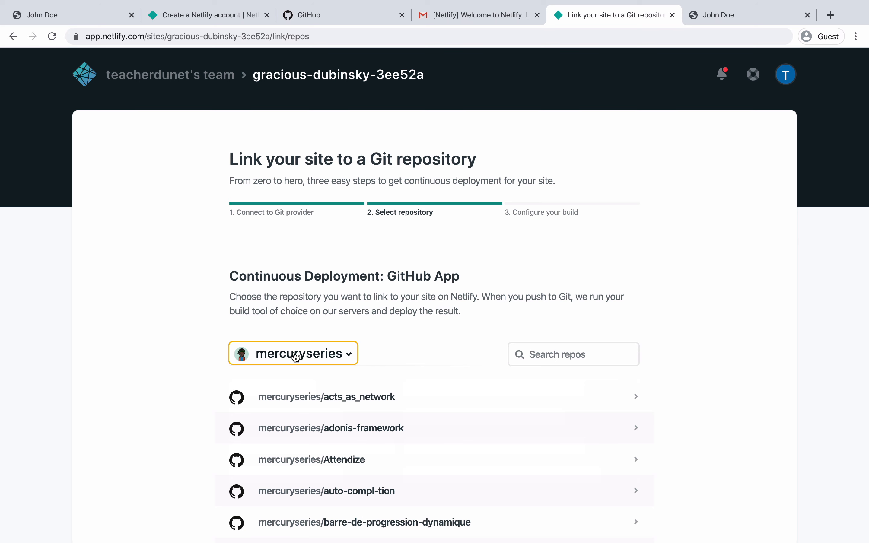
key(ctrl+Left)
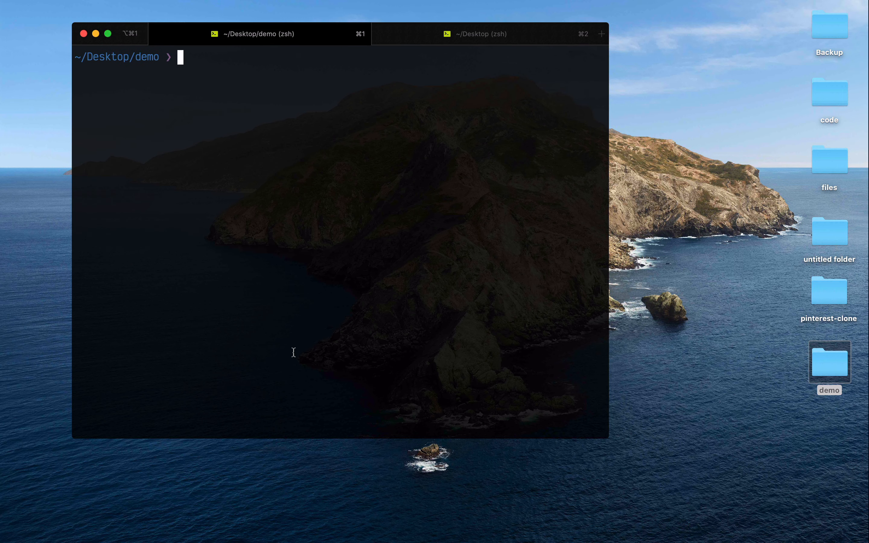
- Run git init, git add -A and git commit -m "Initial commit" in ~/Desktop/demo
text(git init)
key(Return)
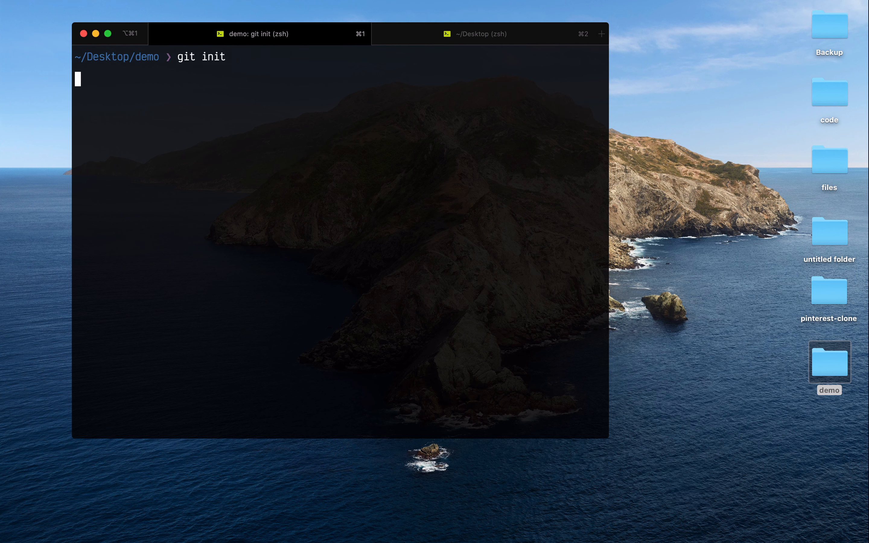
text(git add -A)
key(Return)
text(git)
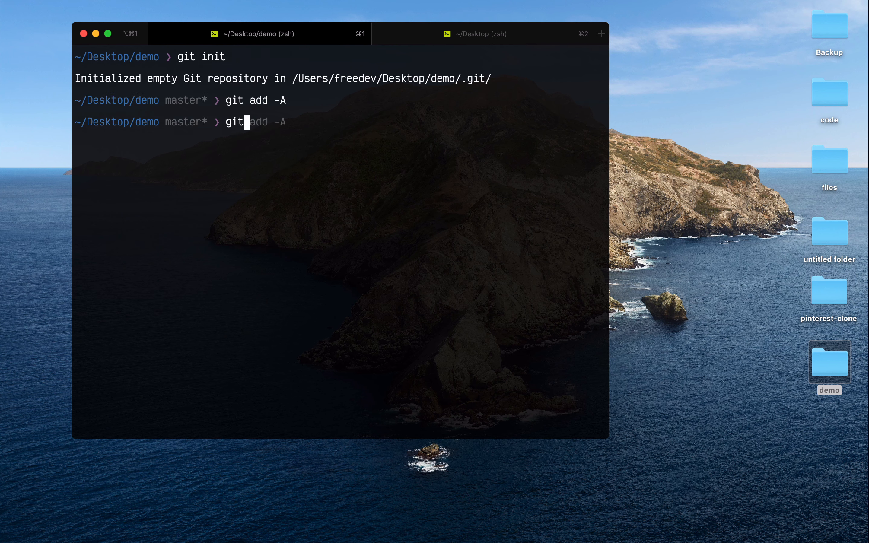
text( commit -m "Init)
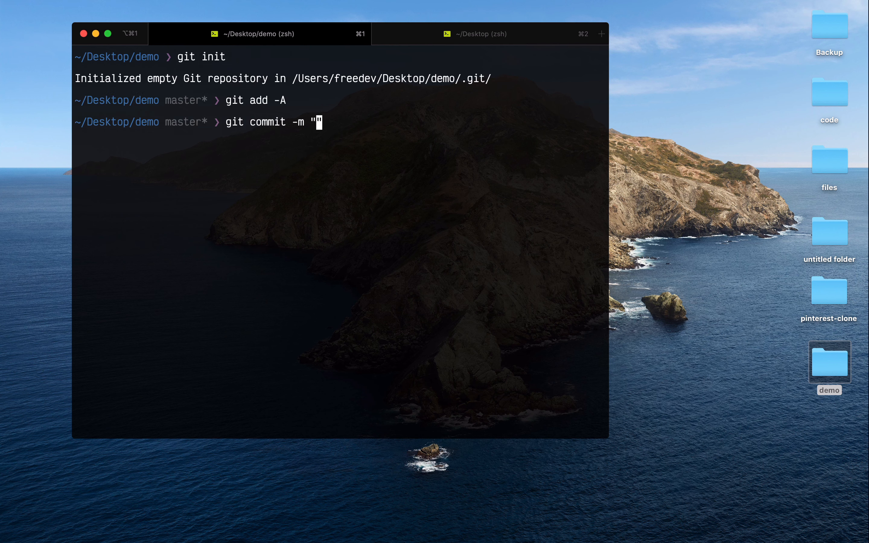
text(ial commit)
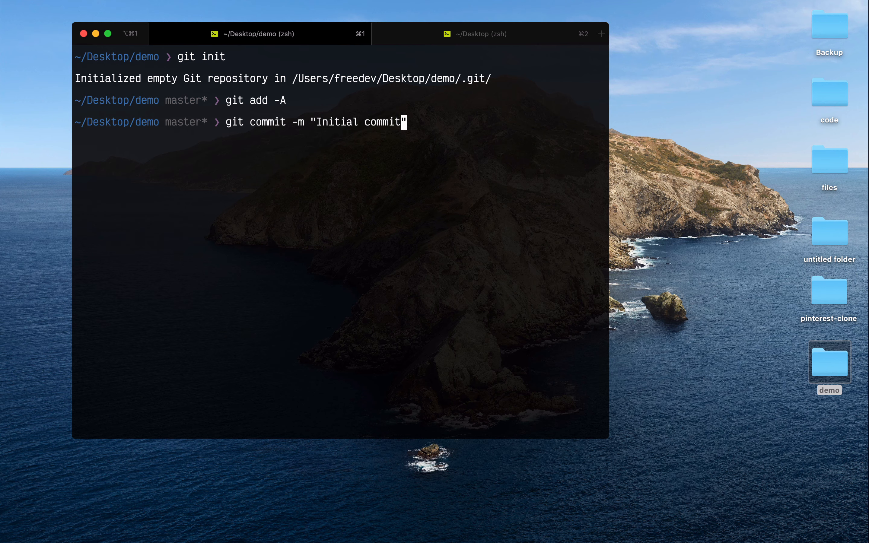
key(Return)
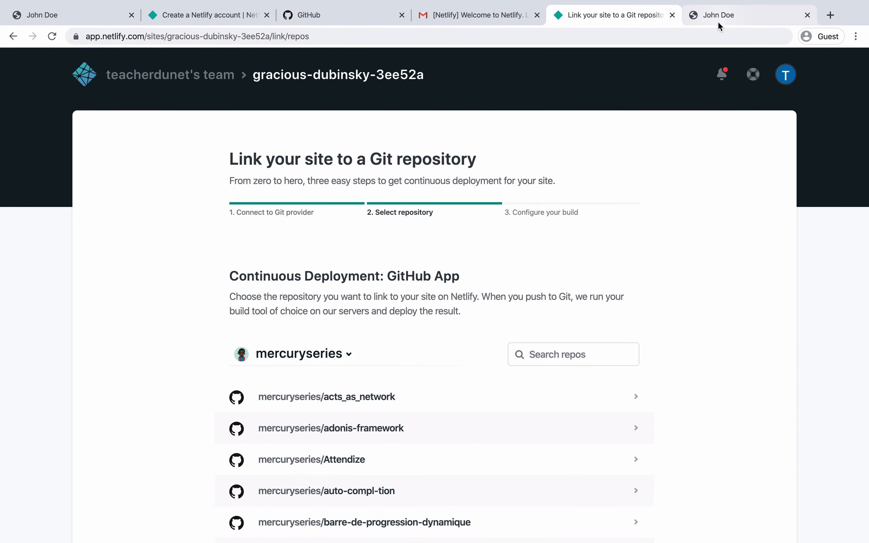
- Load github.com in the portfolio page's tab
click(716, 20)
click(671, 40)
text(g)
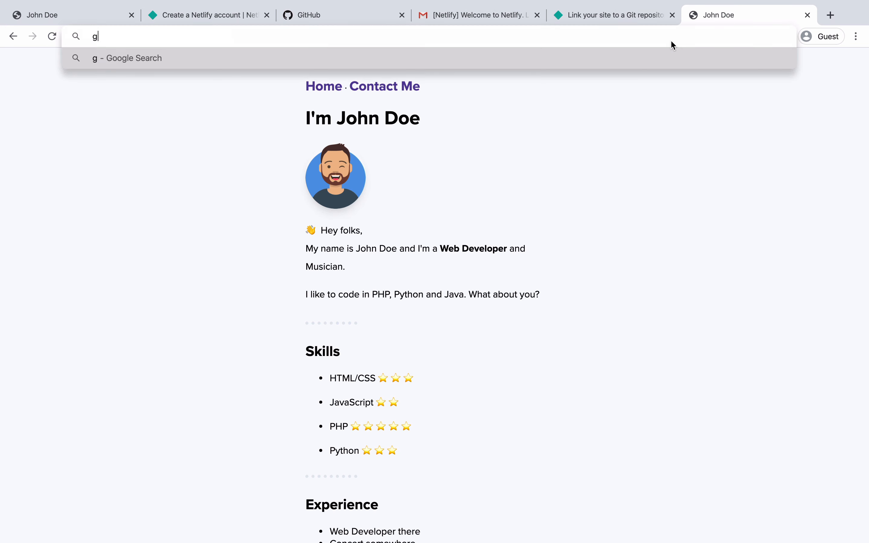
text(ithub.co)
key(Return)
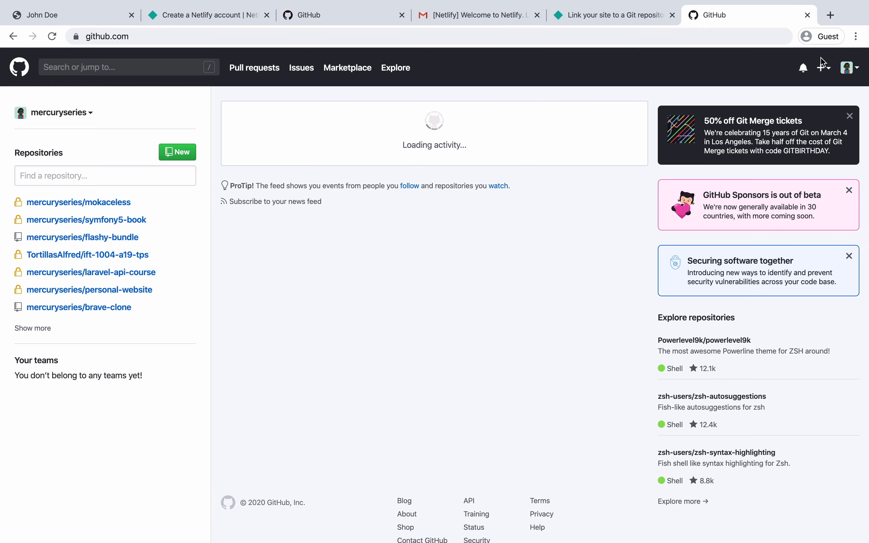
- Create a new public repository named demo-netlify with the description 'Demo Netlify'
click(827, 70)
click(783, 87)
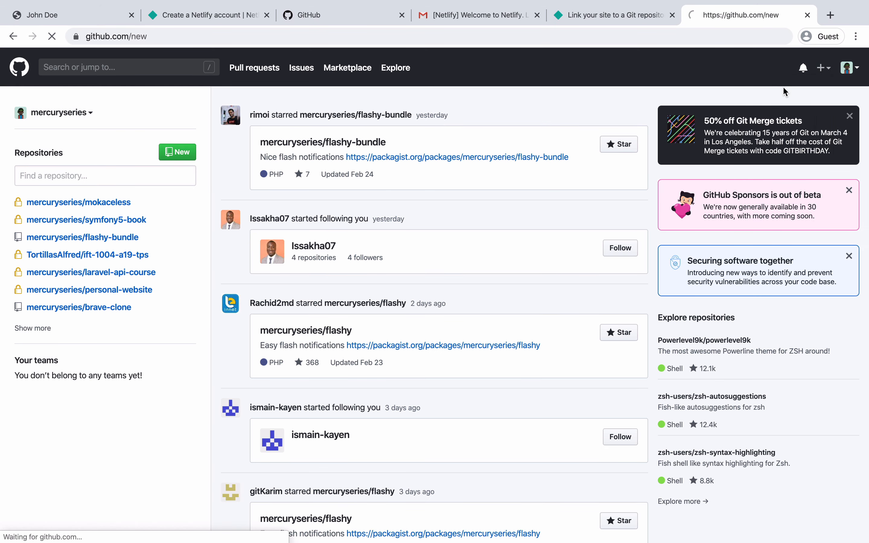
click(402, 213)
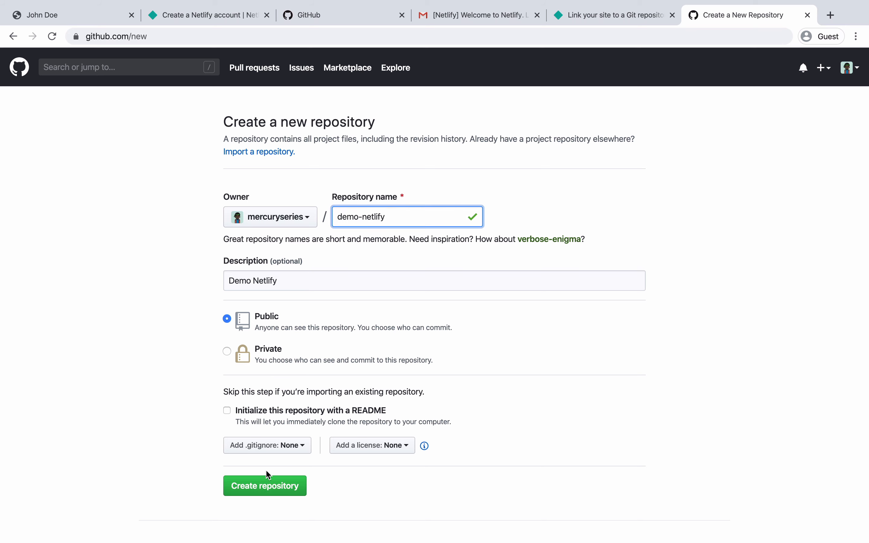
click(266, 482)
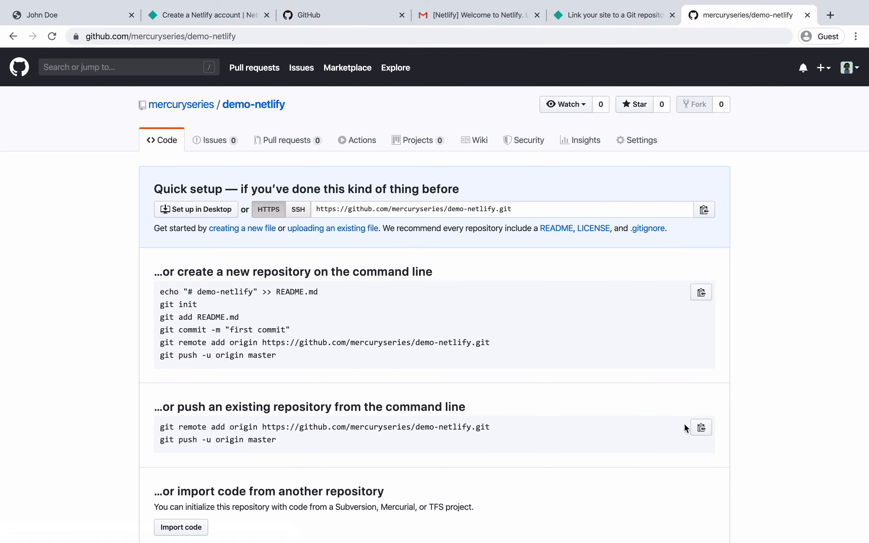
- Run GitHub's push-an-existing-repository commands in iTerm, then refresh the demo-netlify page to see the files
click(702, 428)
key(ctrl+Left)
key(super+v)
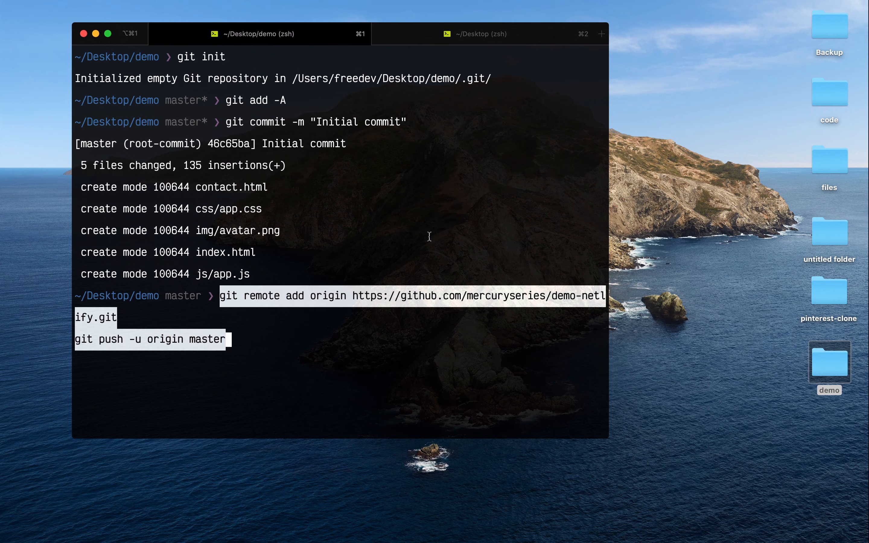
key(Return)
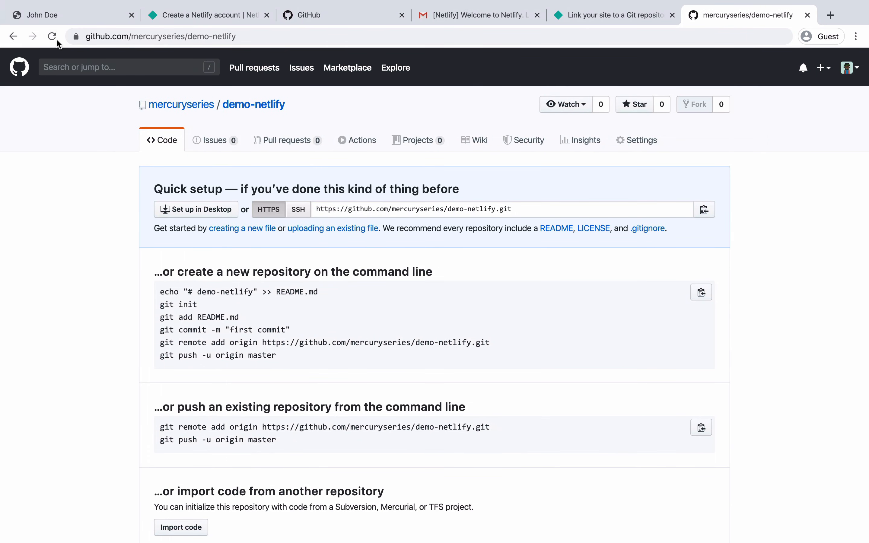
click(57, 40)
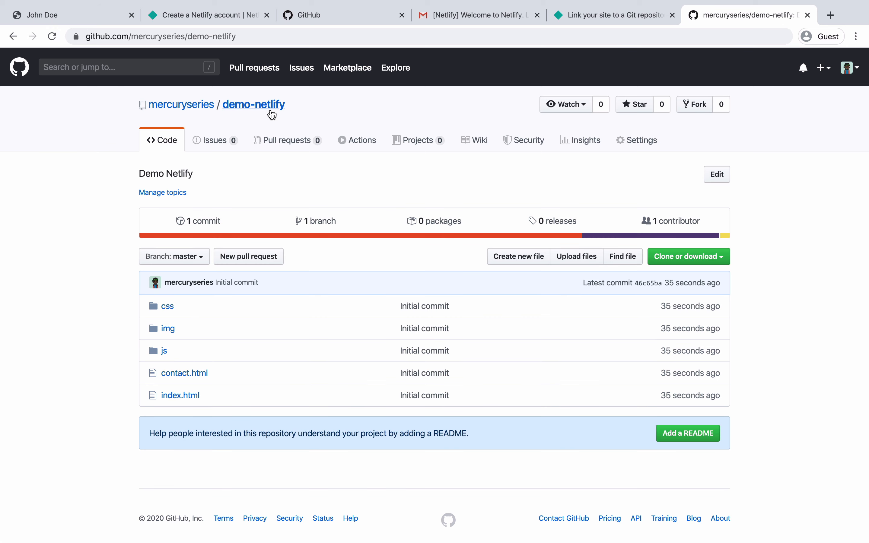
- Search Netlify's repository list for 'demo' and reload the Git linking page
click(566, 16)
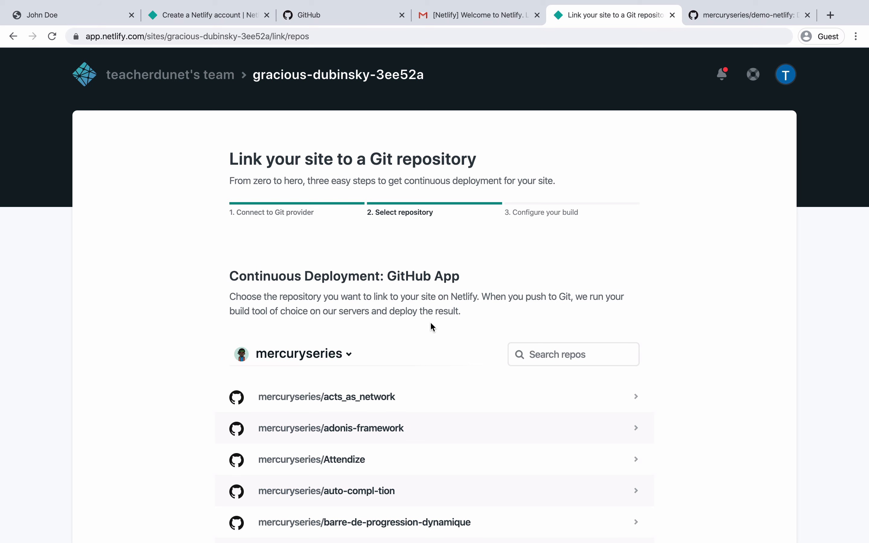
click(539, 354)
text(demo)
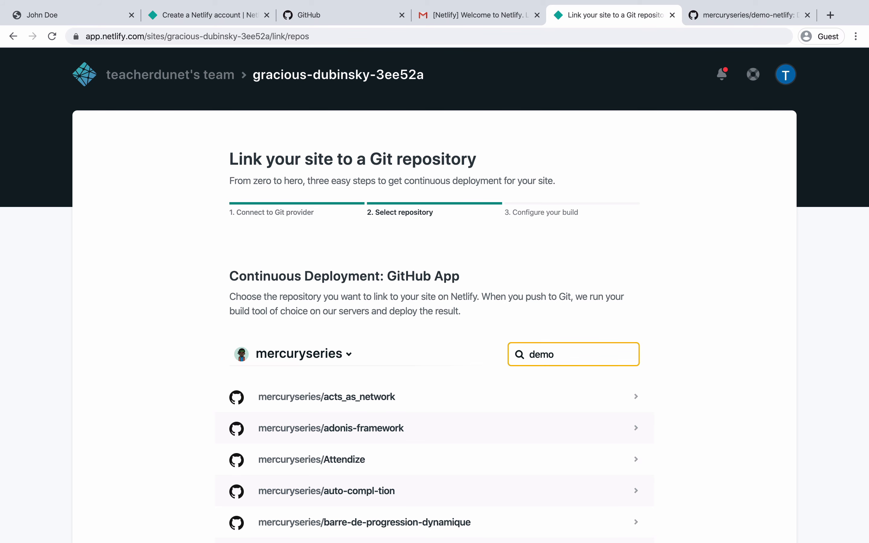
scroll(525, 309, down, 15)
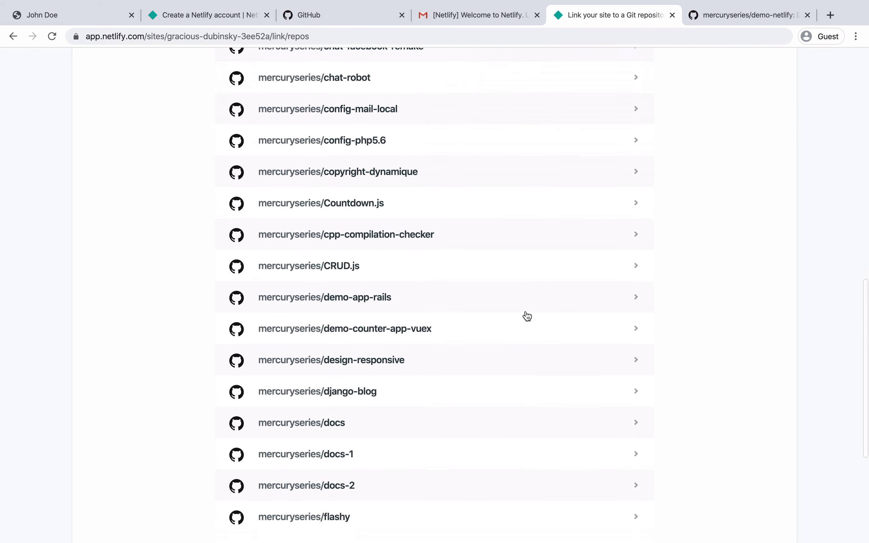
text(mo)
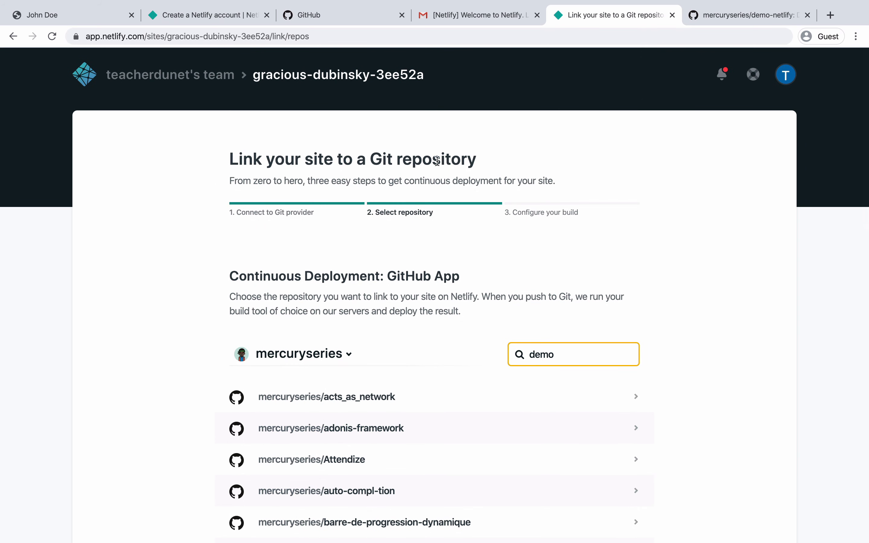
click(323, 38)
key(Return)
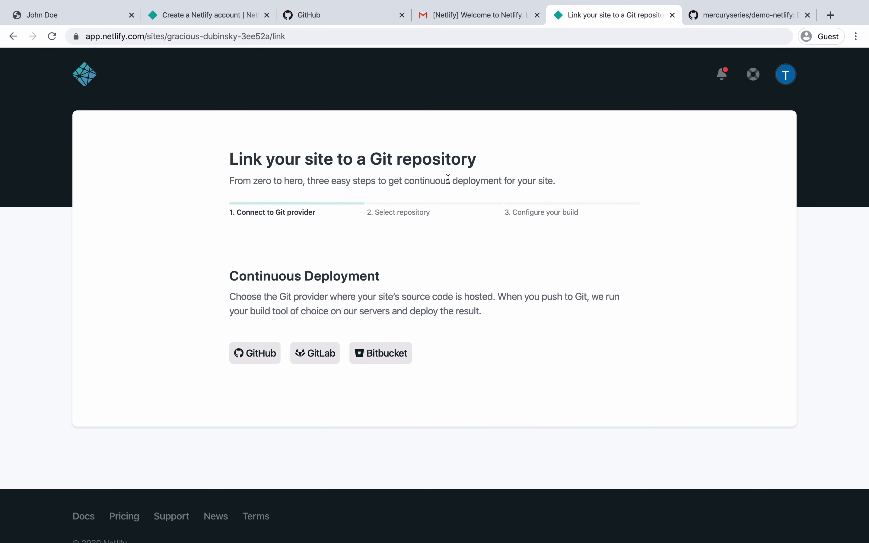
- Reconnect GitHub, pick demo-netlify and deploy it from the master branch
click(255, 353)
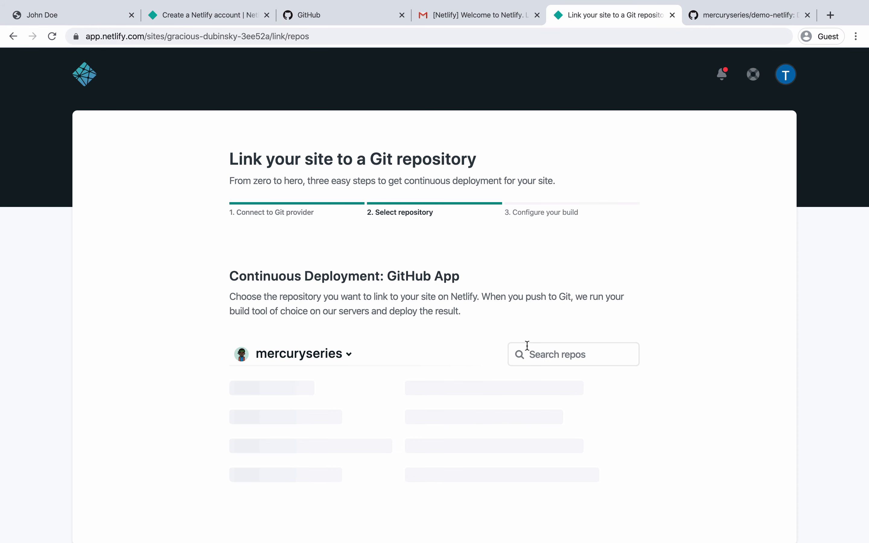
click(529, 351)
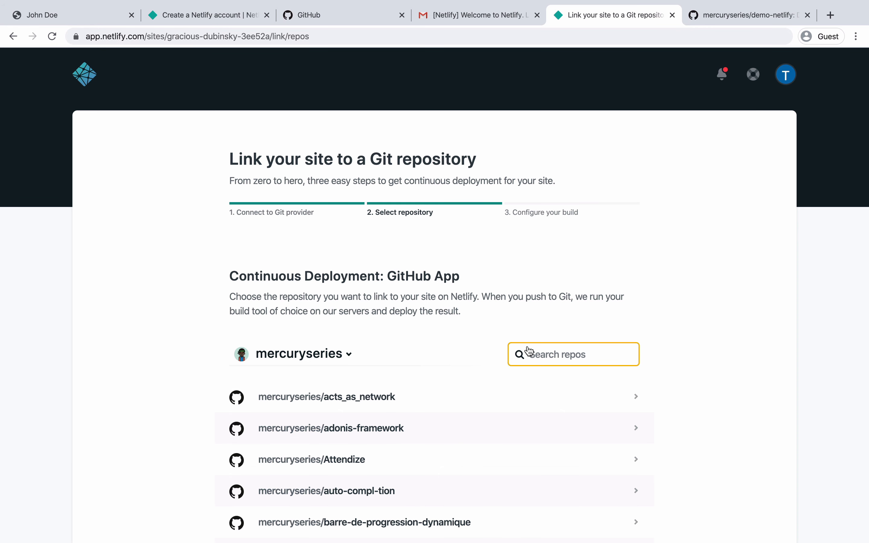
text(demo-)
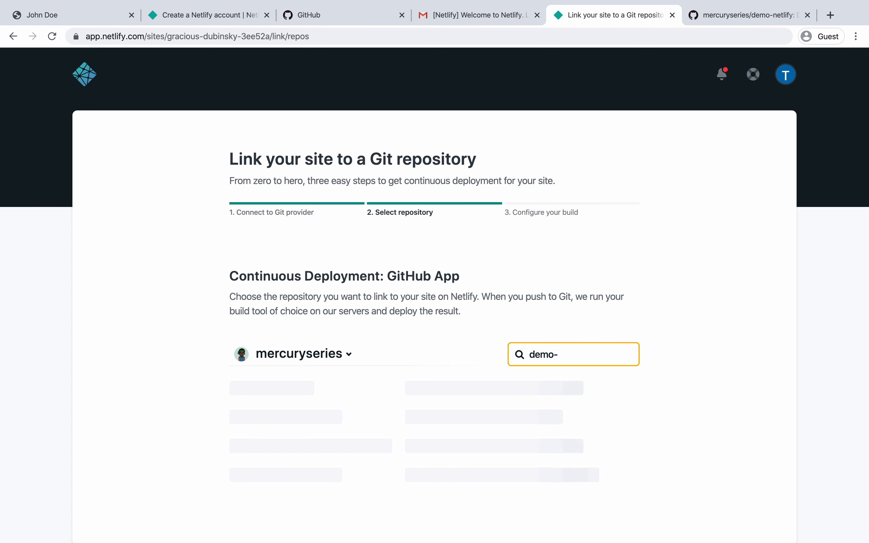
click(345, 460)
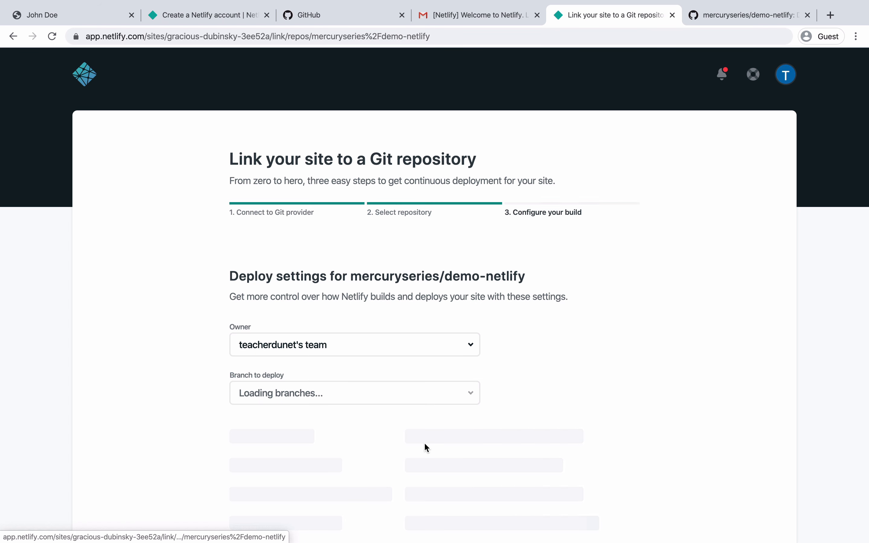
scroll(323, 356, down, 5)
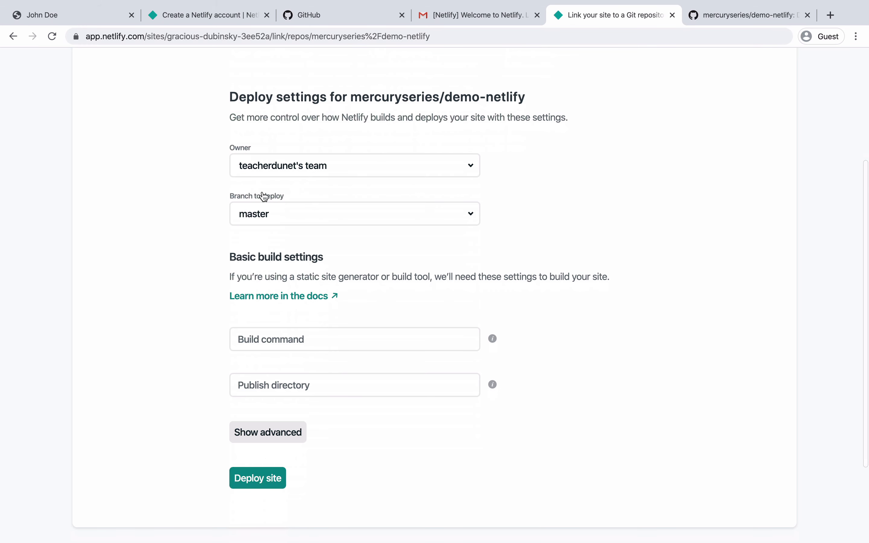
click(263, 480)
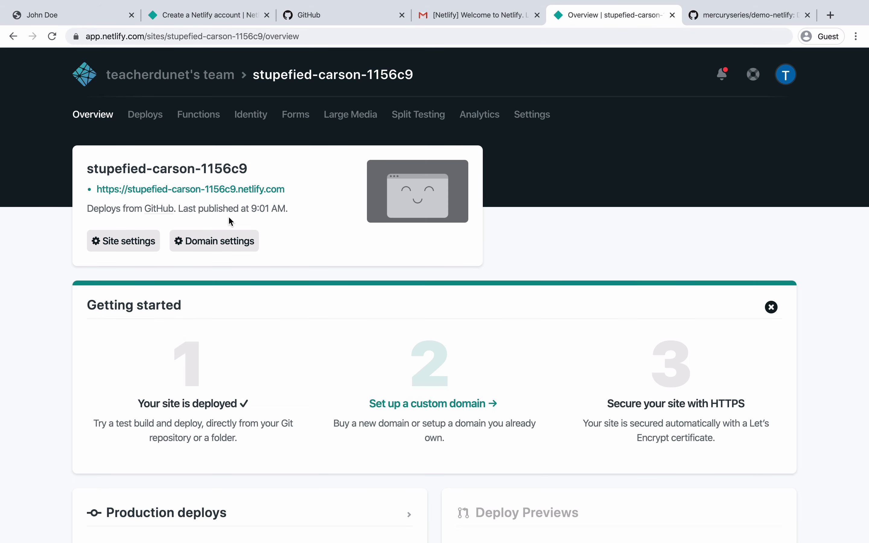
- Open stupefied-carson-1156c9.netlify.com and browse its Contact Me and Home pages
click(226, 191)
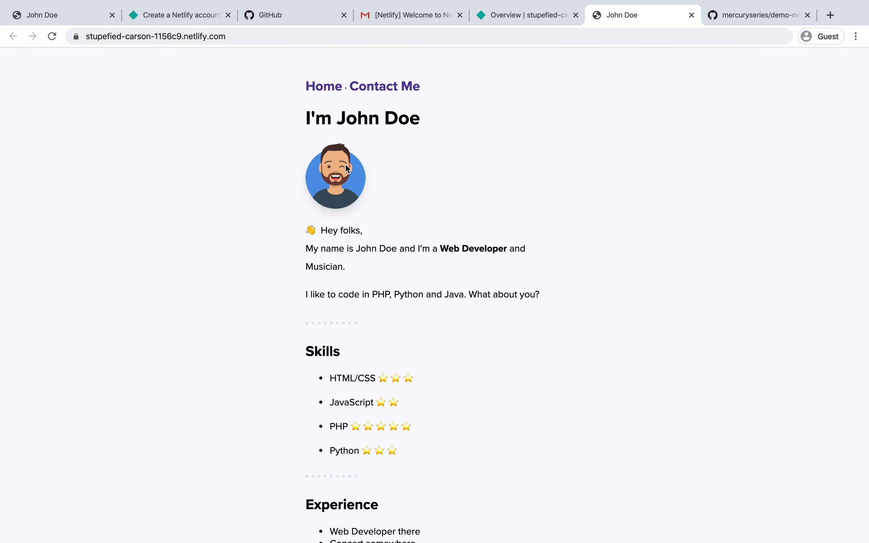
click(388, 89)
click(311, 89)
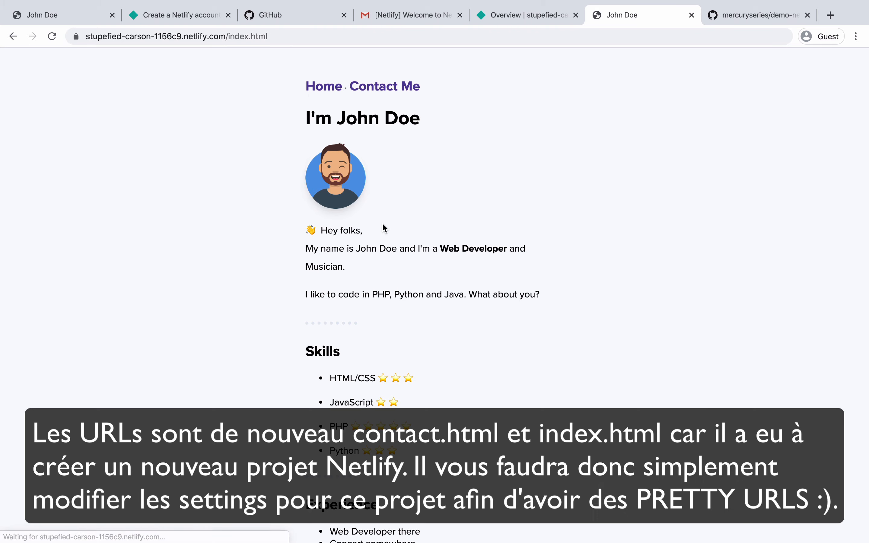
- Select the placeholder name in the page heading and switch to Sublime Text
drag(345, 124, 414, 123)
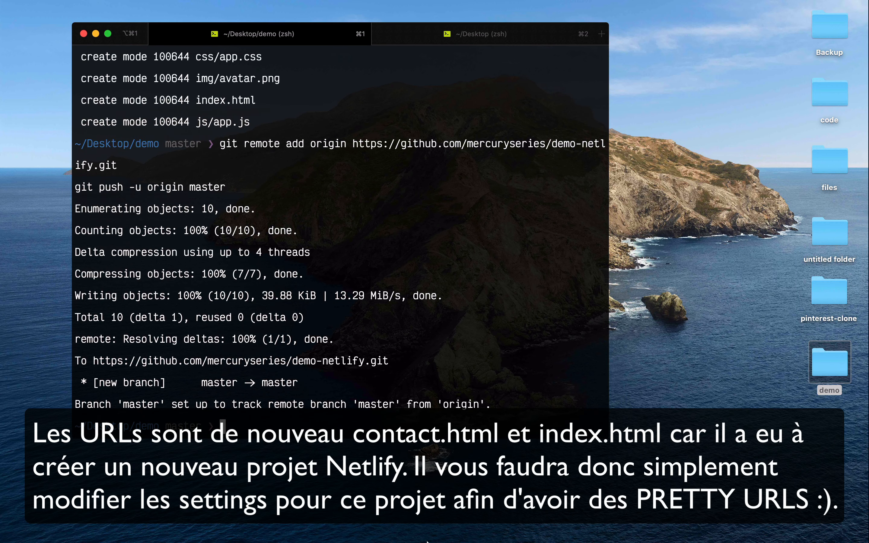
mouse_move(427, 542)
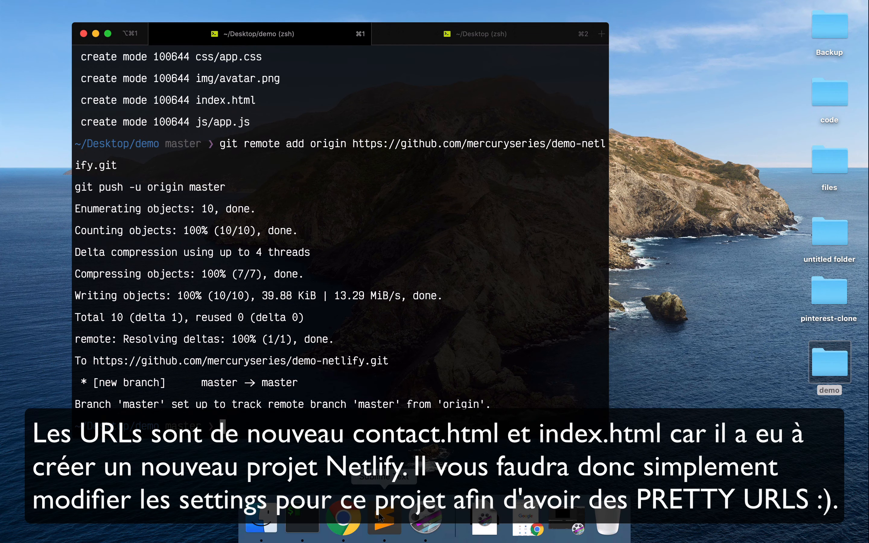
click(378, 513)
- Replace every occurrence of the placeholder name in index.html with the author's real name and save
click(230, 18)
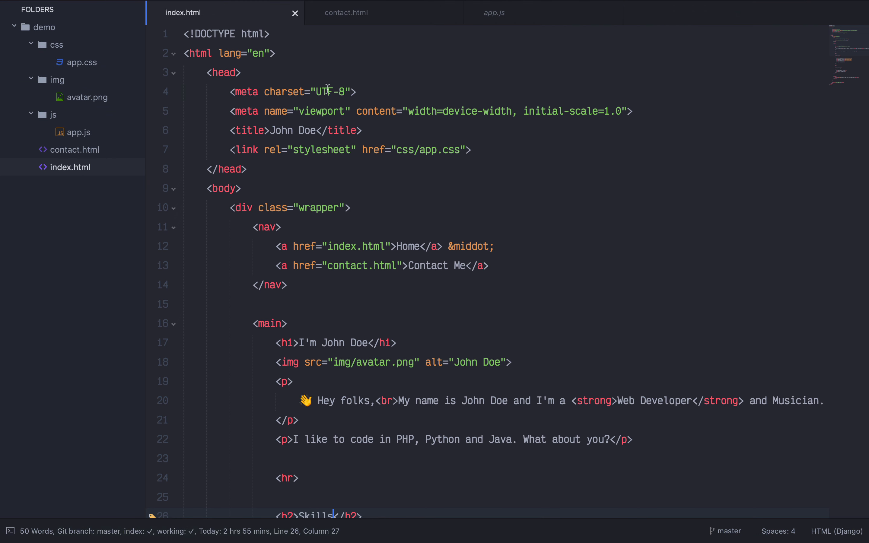
scroll(422, 320, down, 1)
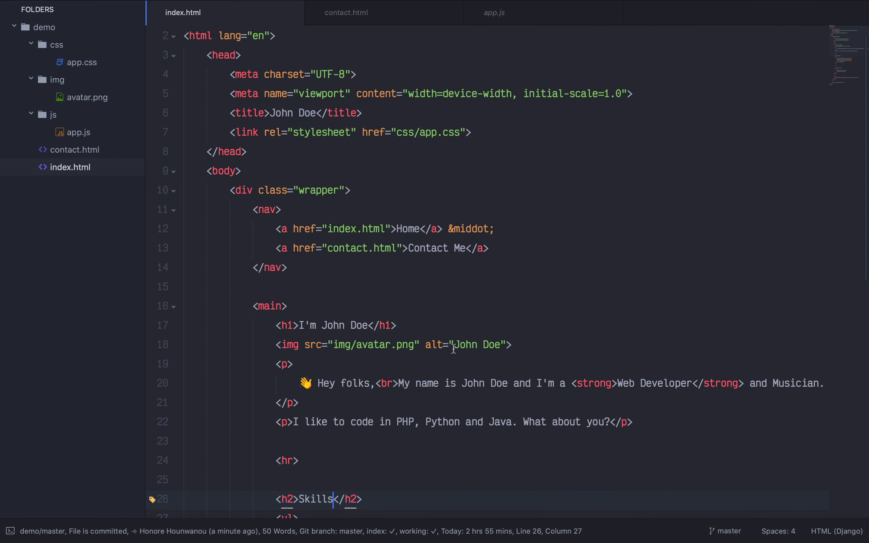
drag(454, 347, 497, 345)
key(super+d)
key(super+d)
key(super+d)
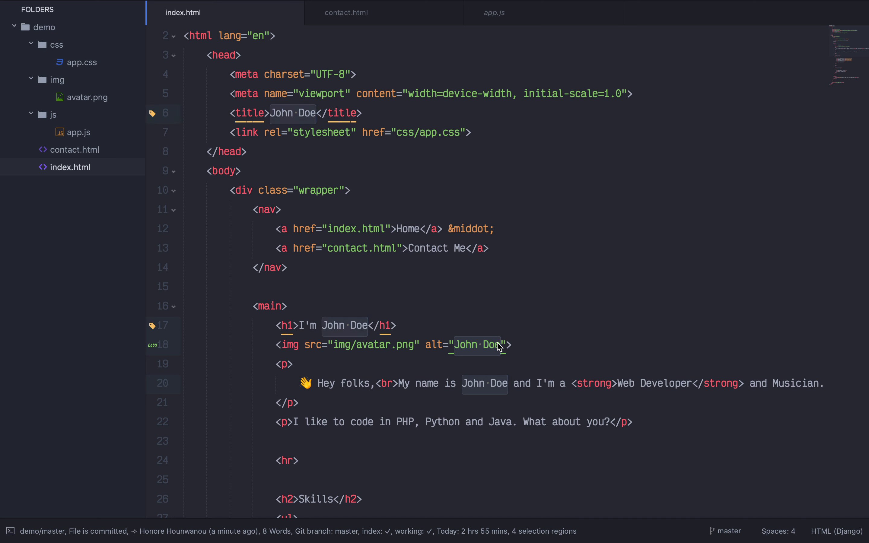
text(Honoré Hounwanou)
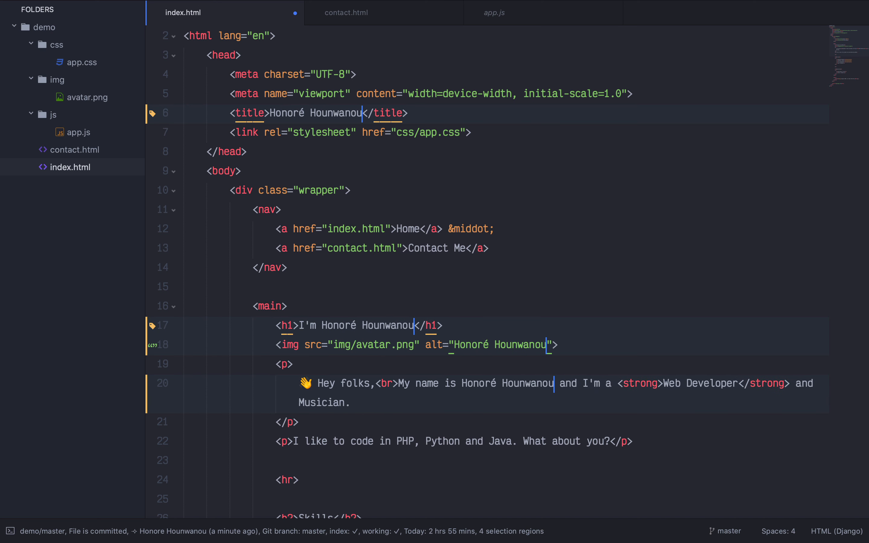
key(super+s)
click(423, 363)
- In contact.html, replace the placeholder name in the page title and image alt text with the author's name
click(90, 149)
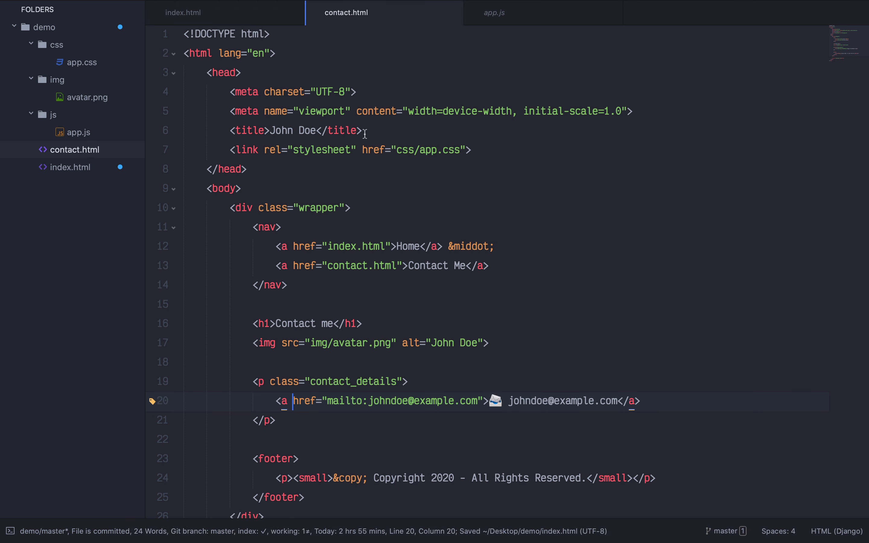
drag(272, 131, 316, 131)
key(super+d)
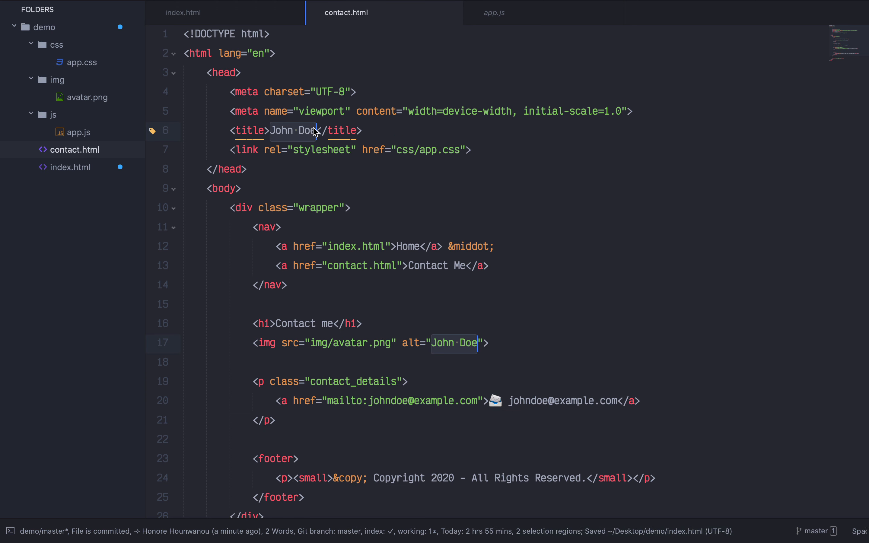
text(Honoré. H)
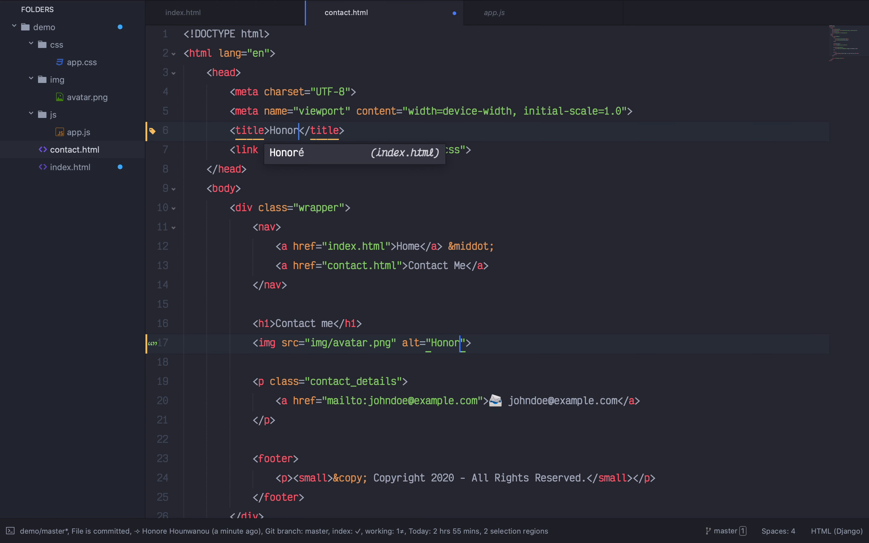
key(BackSpace)
key(BackSpace)
key(BackSpace)
text(Hounwanou)
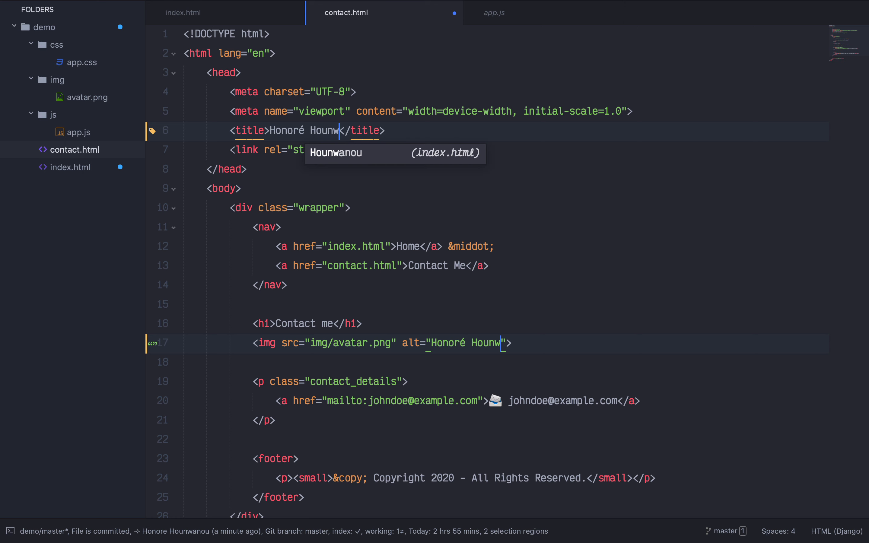
key(ctrl+Left)
- Check git status, stage all changes, and commit them with the message 'Update name'
key(super+k)
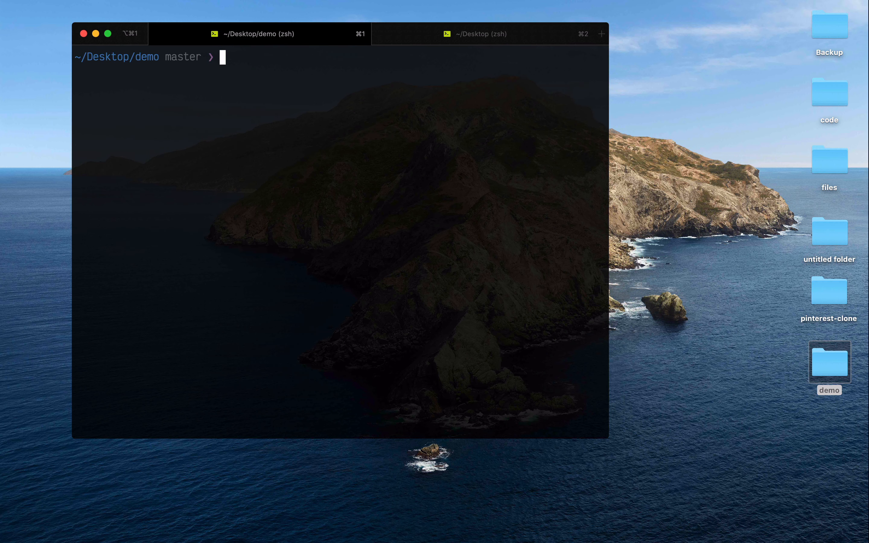
text(gs)
key(Return)
text(git add -A)
key(Return)
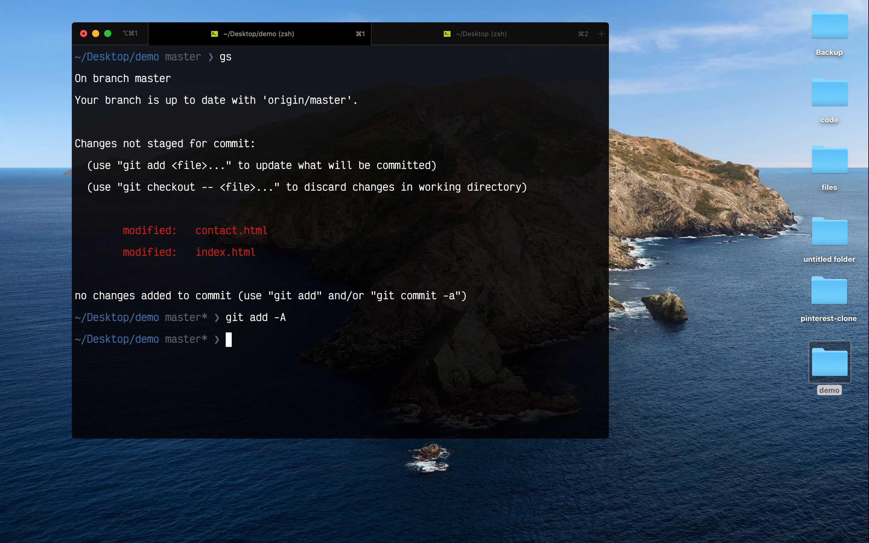
text(git commit -m "Initial commit")
key(Up)
key(Left)
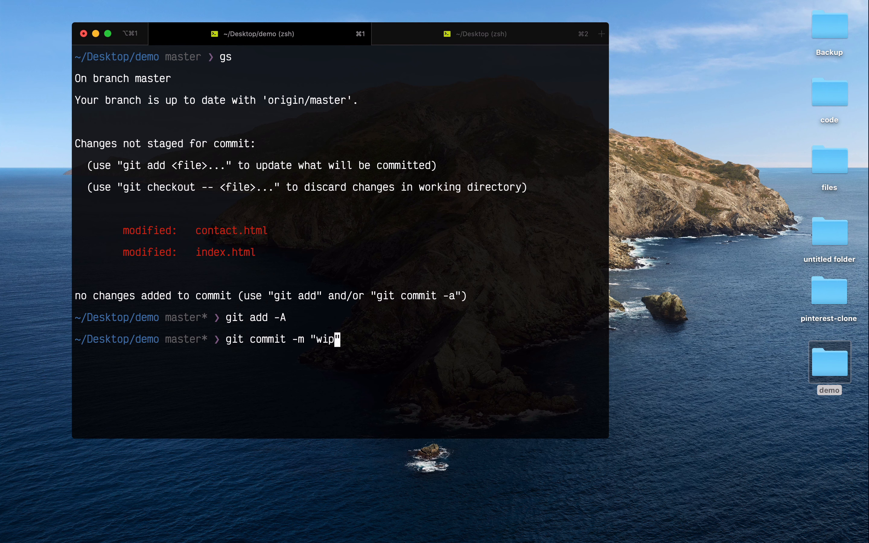
key(BackSpace)
key(BackSpace)
key(BackSpace)
text(Update name)
key(Return)
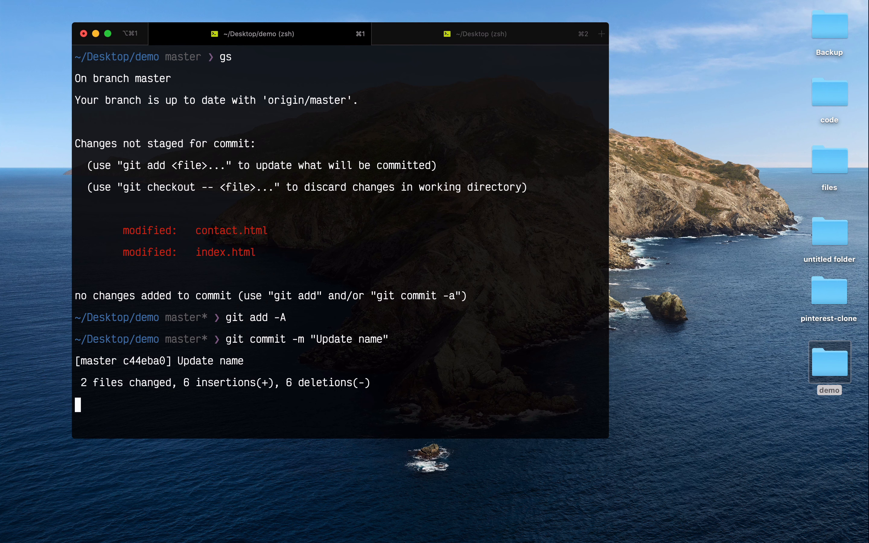
- Push the 'Update name' commit to GitHub with git push
key(super+k)
text(gp)
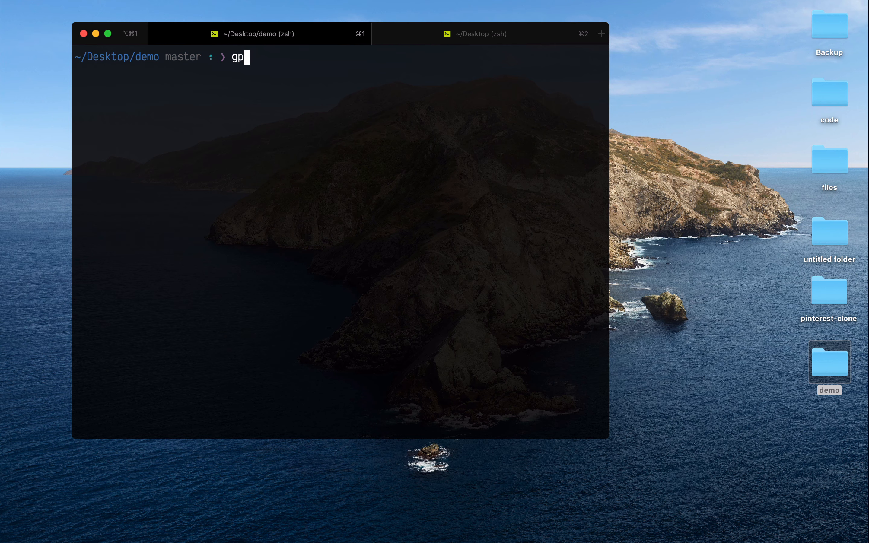
key(BackSpace)
text(it push)
key(Return)
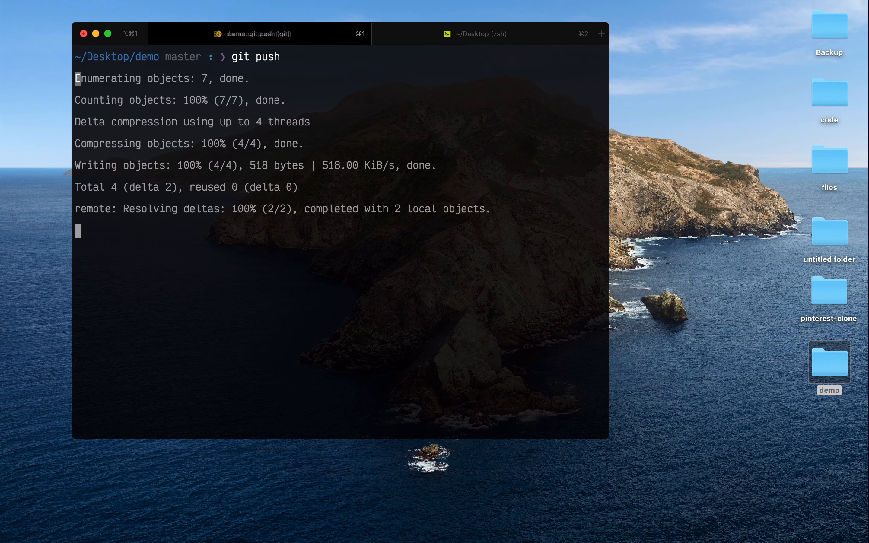
key(ctrl+Right)
key(ctrl+Right)
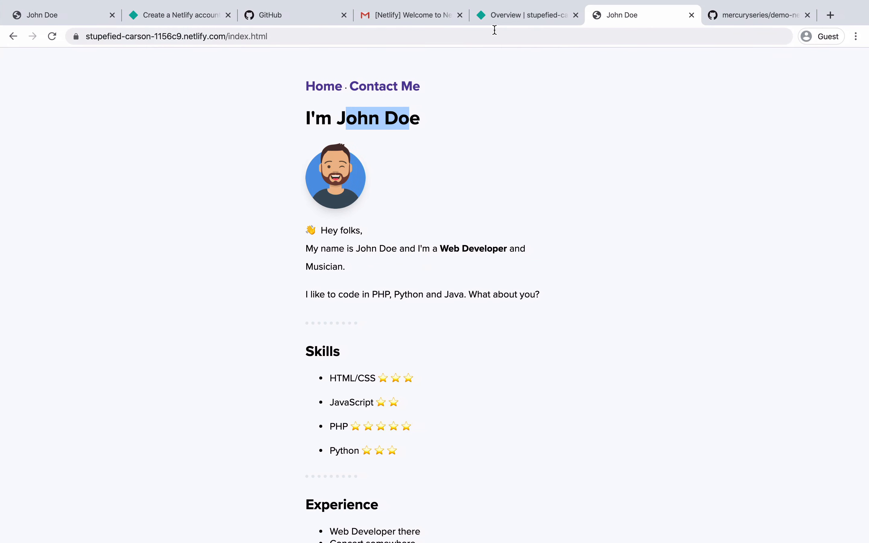
- Open the live site from the Netlify overview and confirm the new name on Home and Contact pages
click(492, 18)
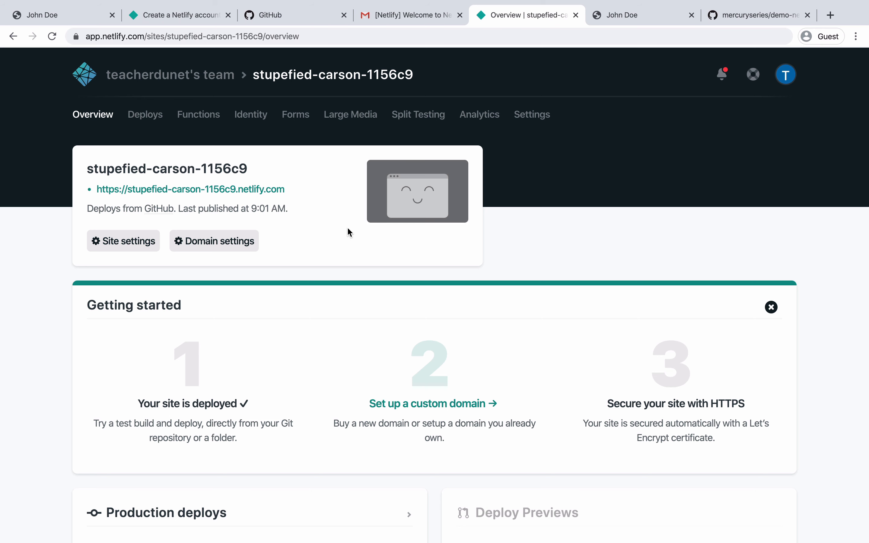
click(259, 190)
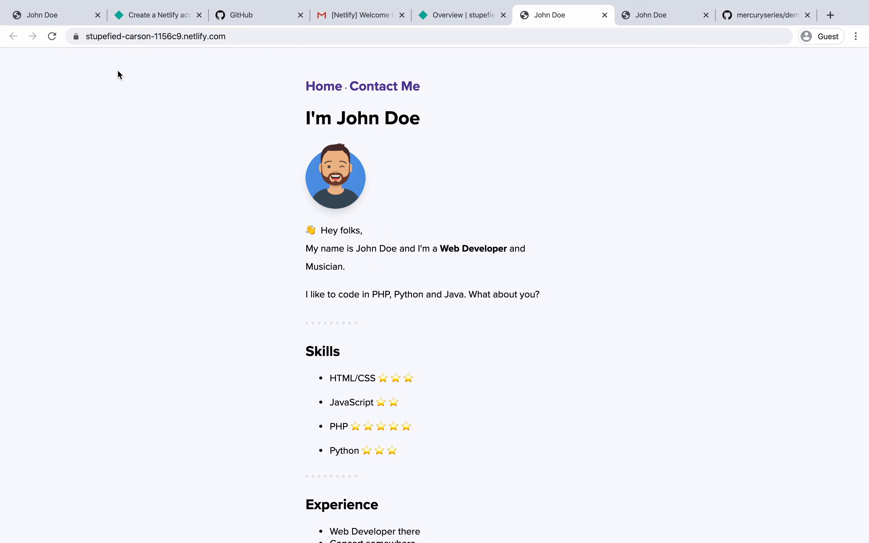
click(51, 38)
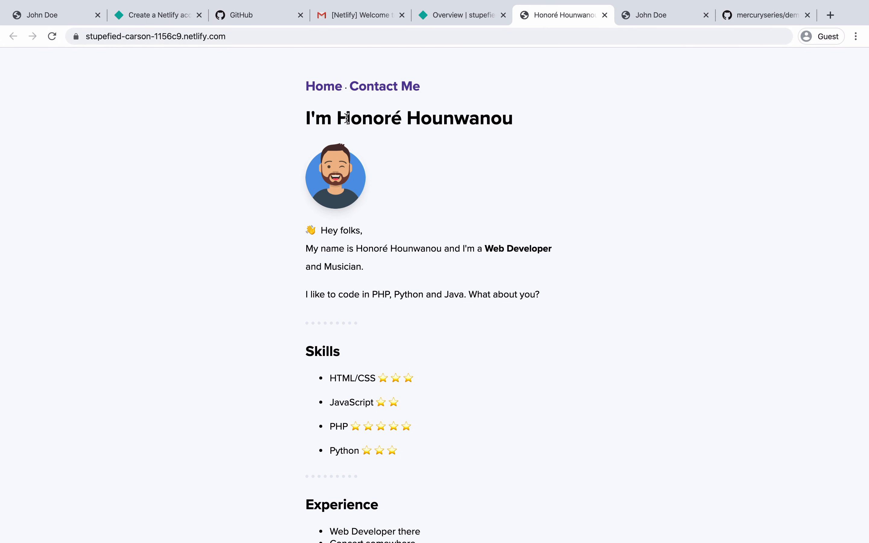
drag(351, 118, 413, 102)
click(399, 88)
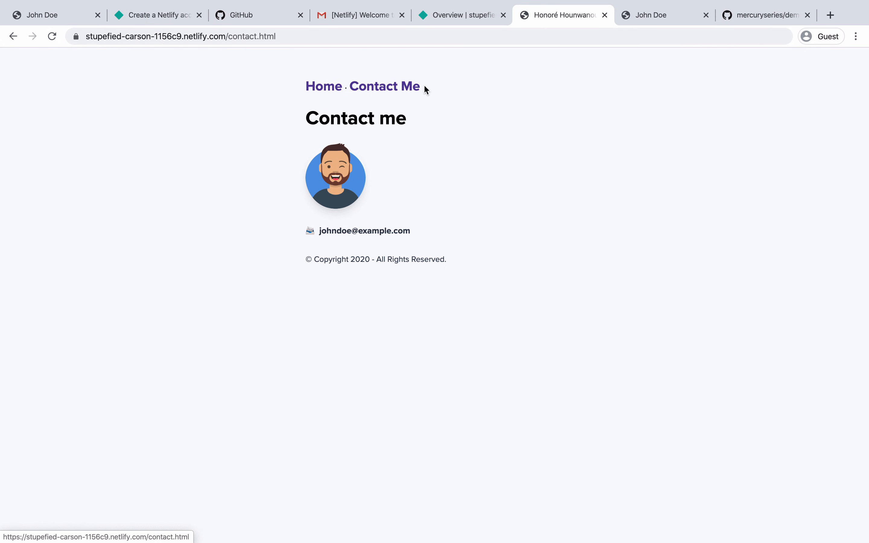
click(327, 88)
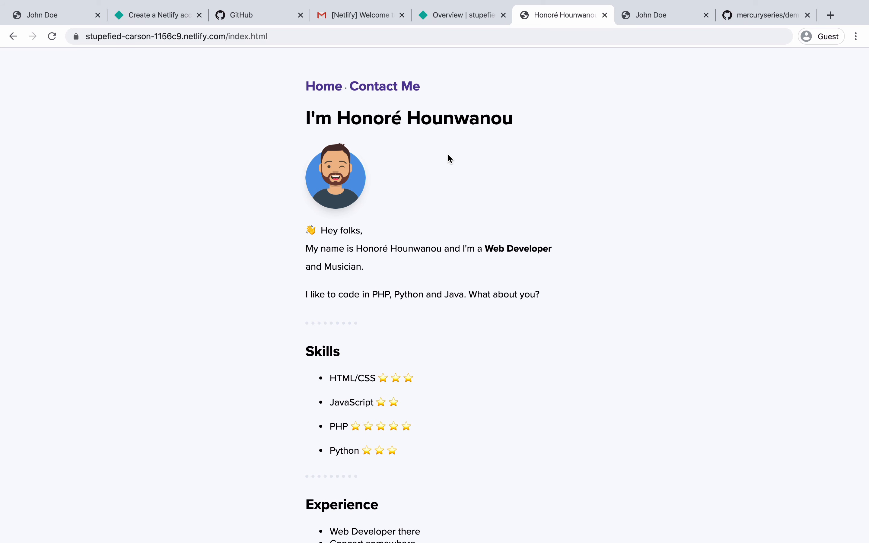
- Go back to the stupefied-carson-1156c9 site overview and open its Forms page
click(174, 15)
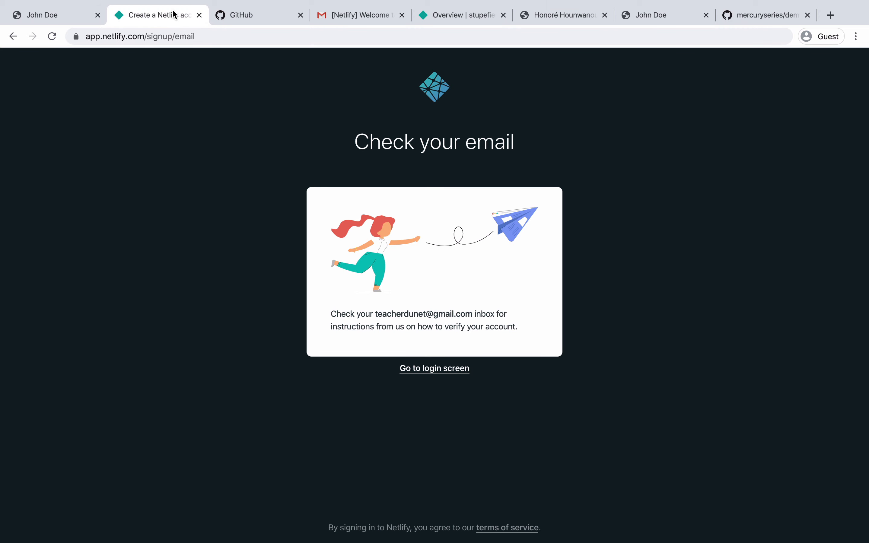
click(450, 15)
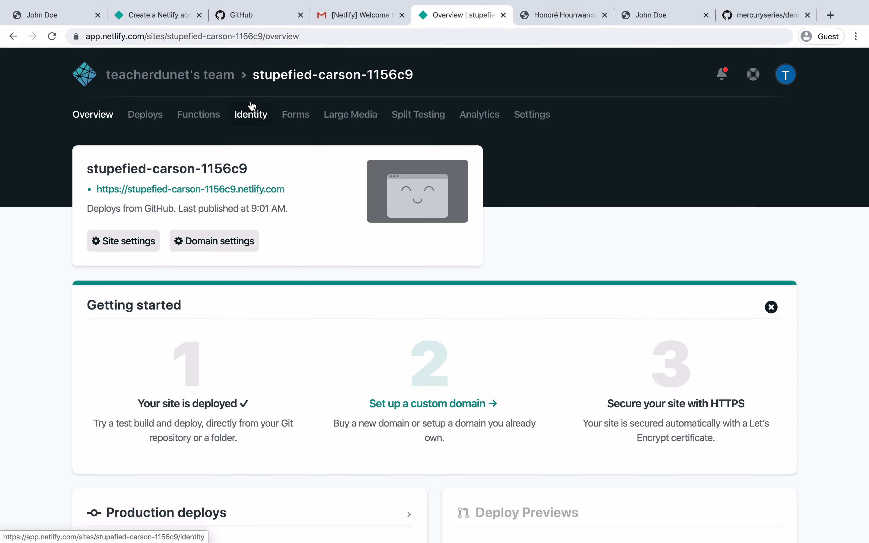
click(294, 115)
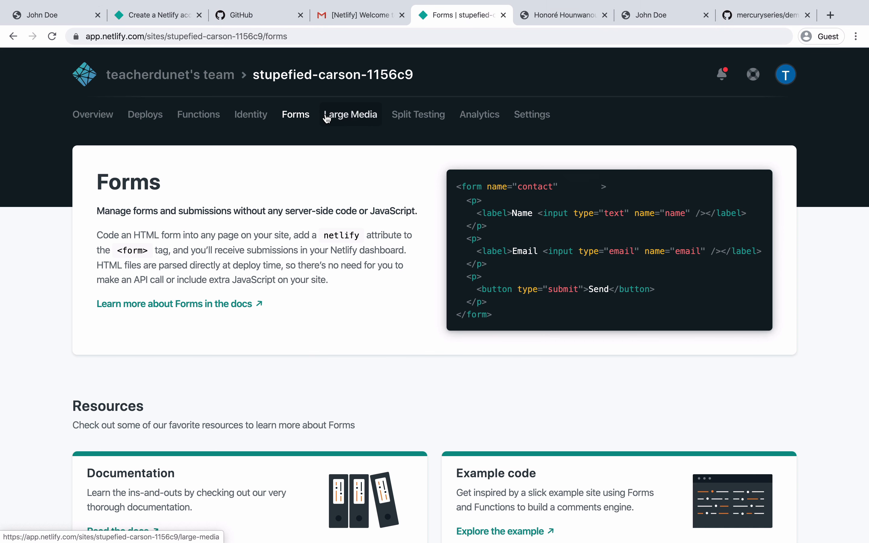